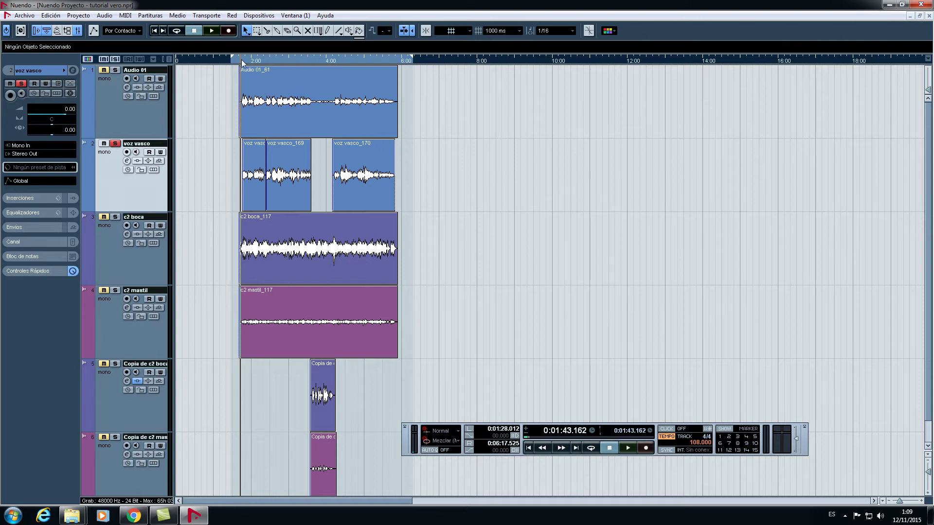
# Turn off solo on the voz vasco track and listen to the vocal together with the guitar tracks.
pyautogui.press('space')
pyautogui.press('h')
pyautogui.press('h')
pyautogui.press('h')
pyautogui.press('h')
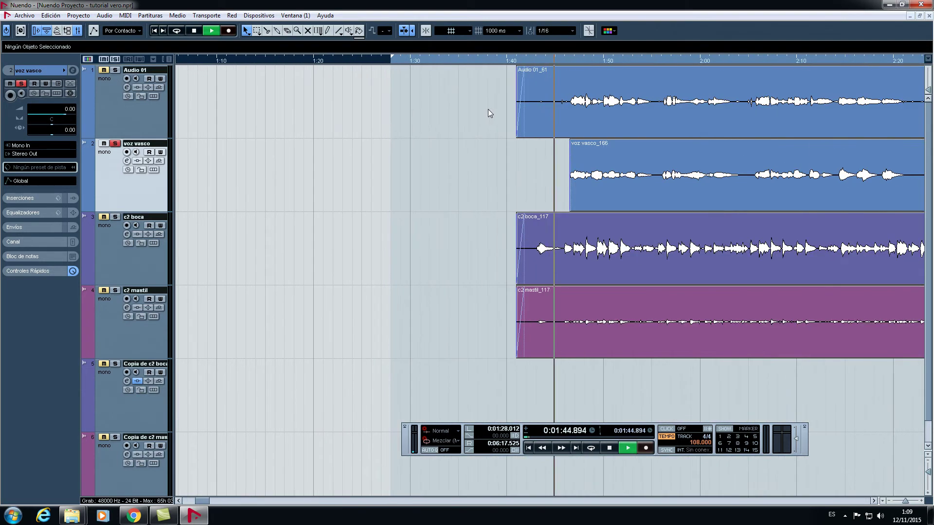
pyautogui.click(114, 144)
pyautogui.press('space')
pyautogui.press('space')
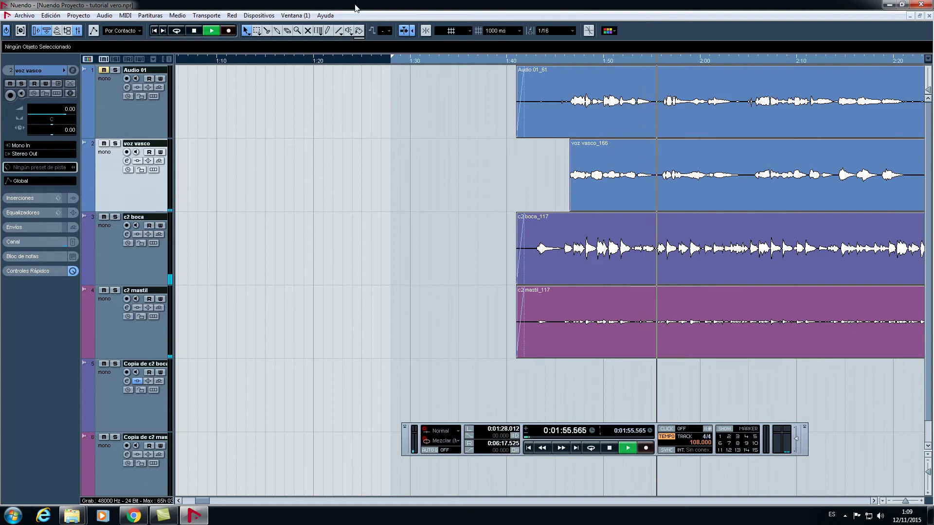
pyautogui.press('g')
pyautogui.hotkey('ctrl', 'z')
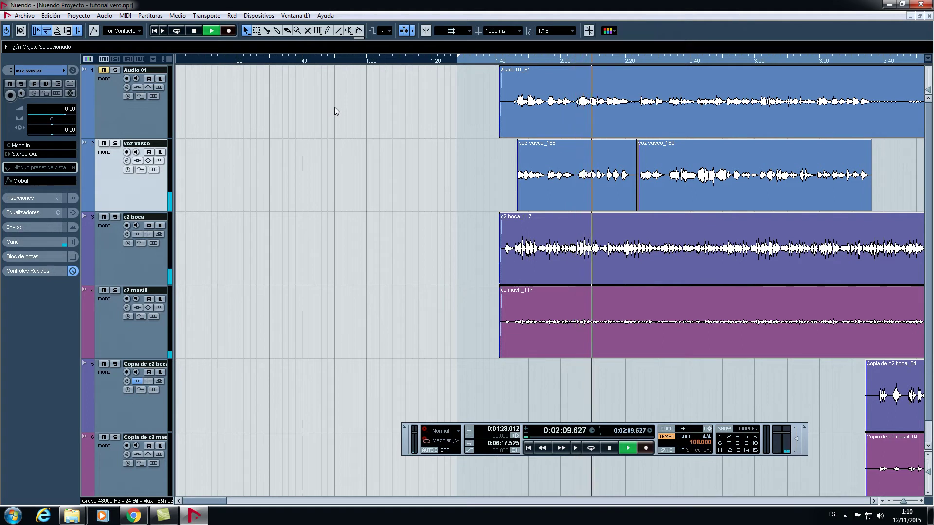
pyautogui.press('h')
pyautogui.press('h')
pyautogui.press('h')
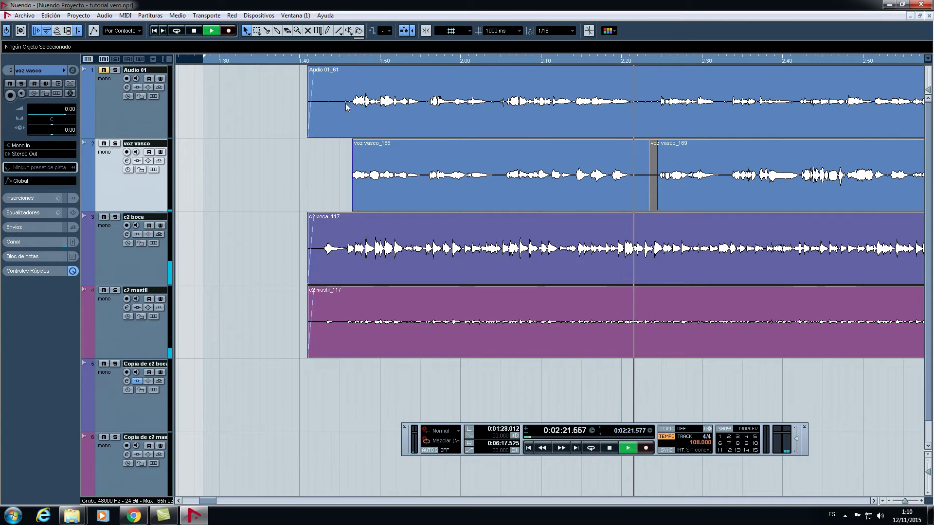
pyautogui.press('space')
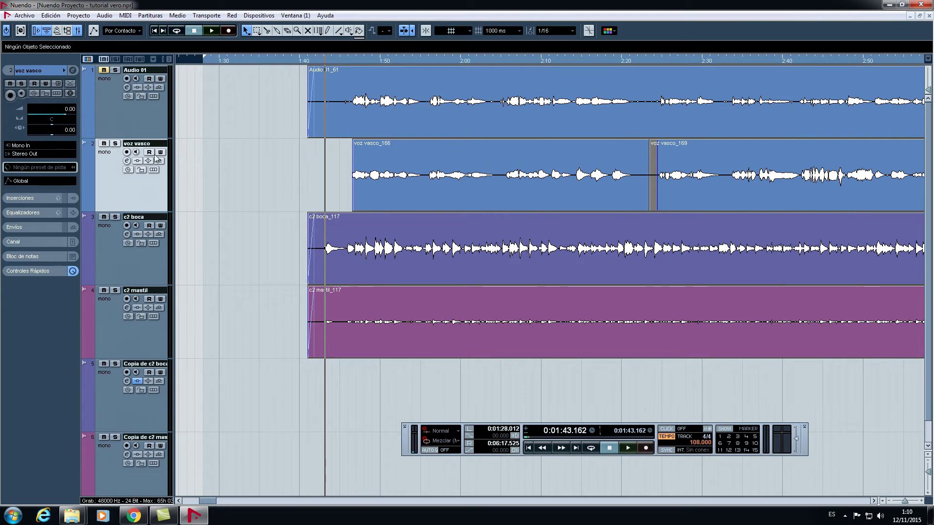
# Solo the voz vasco track, listen to it from about 0:01:45.8, and turn its solo off again.
pyautogui.click(116, 143)
pyautogui.click(346, 60)
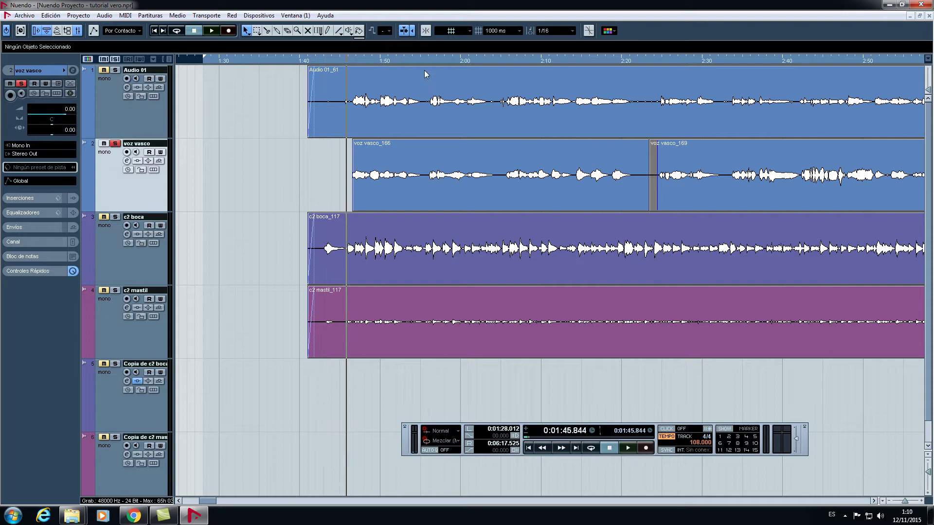
pyautogui.press('space')
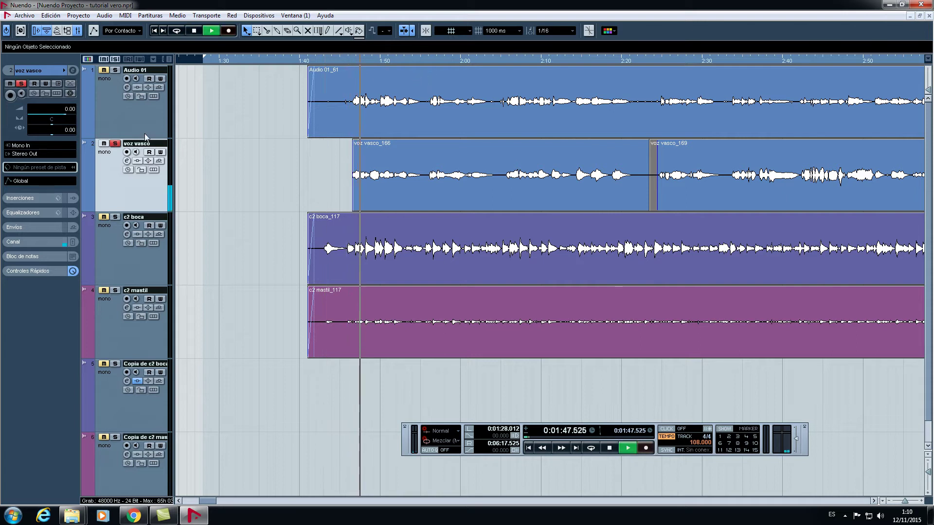
pyautogui.press('space')
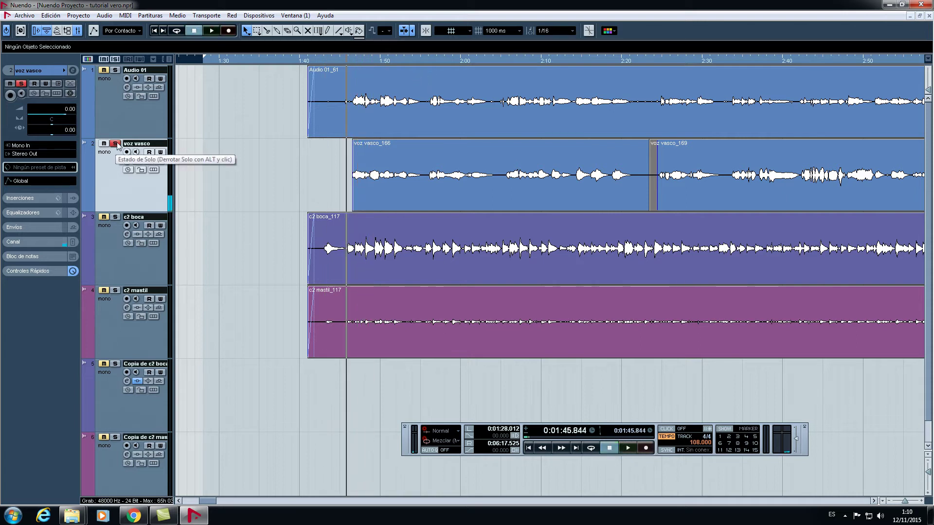
pyautogui.click(116, 144)
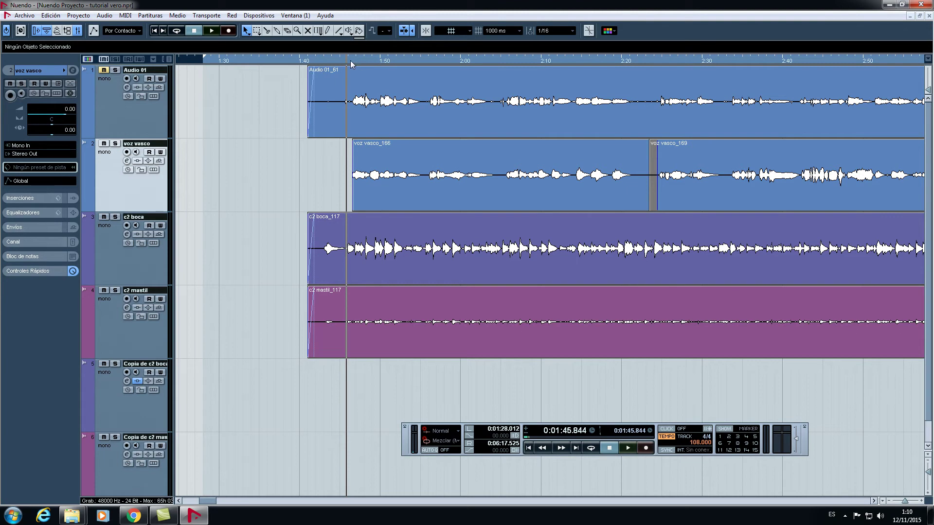
pyautogui.press('h')
pyautogui.press('h')
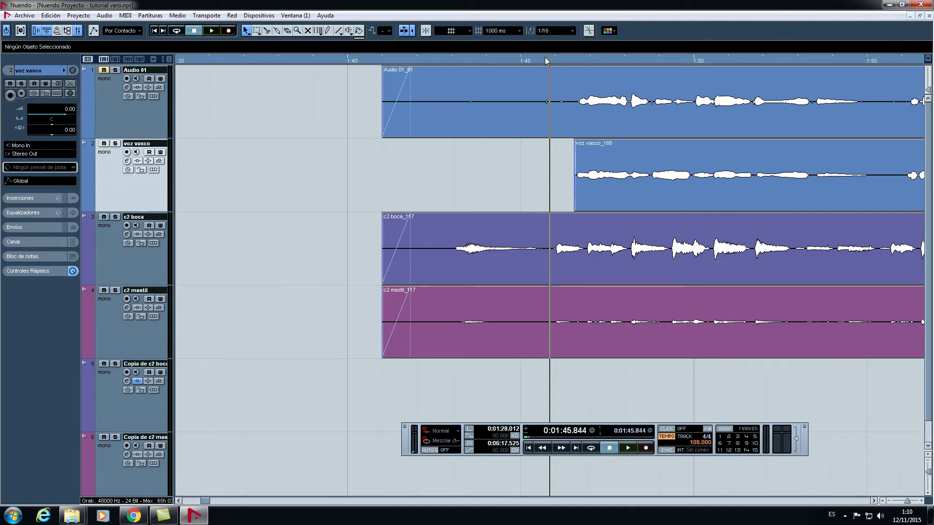
pyautogui.press('g')
pyautogui.press('g')
pyautogui.press('g')
pyautogui.press('g')
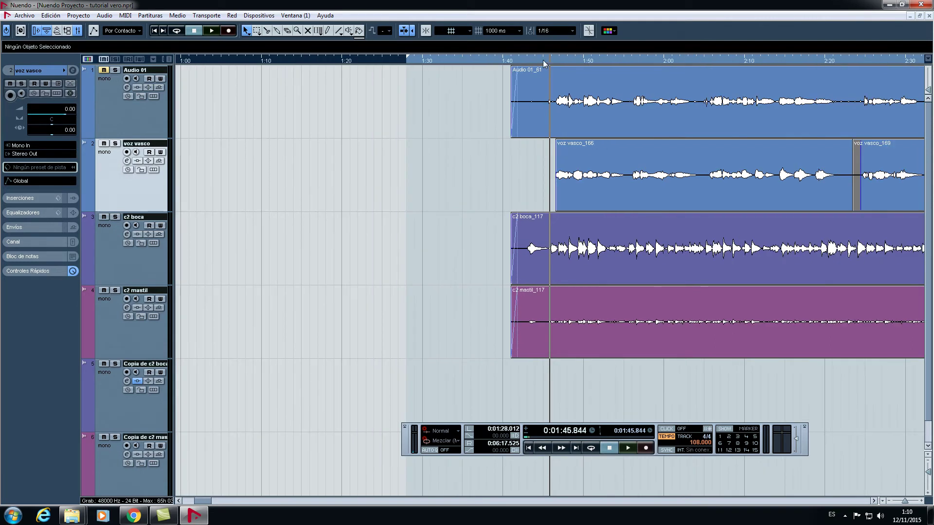
pyautogui.press('g')
pyautogui.press('g')
pyautogui.press('g')
pyautogui.press('g')
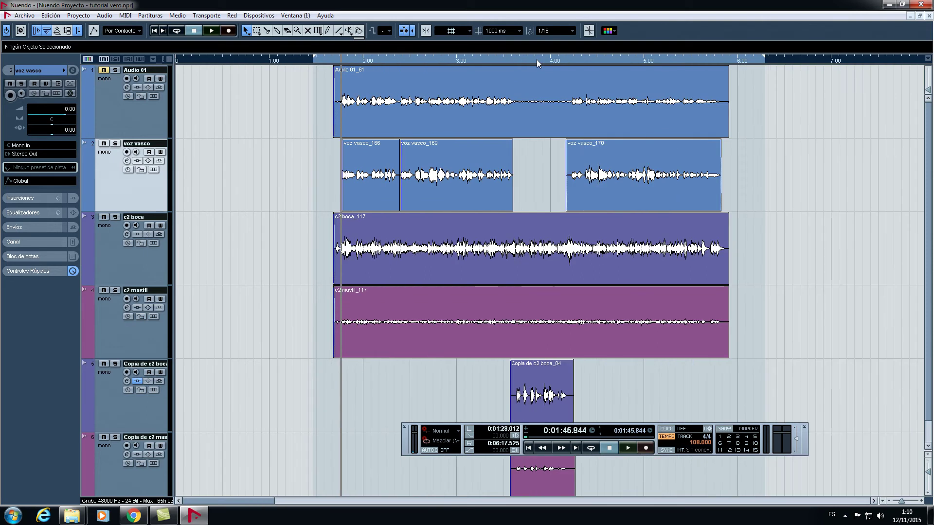
pyautogui.press('h')
pyautogui.press('h')
pyautogui.press('h')
pyautogui.press('h')
pyautogui.press('h')
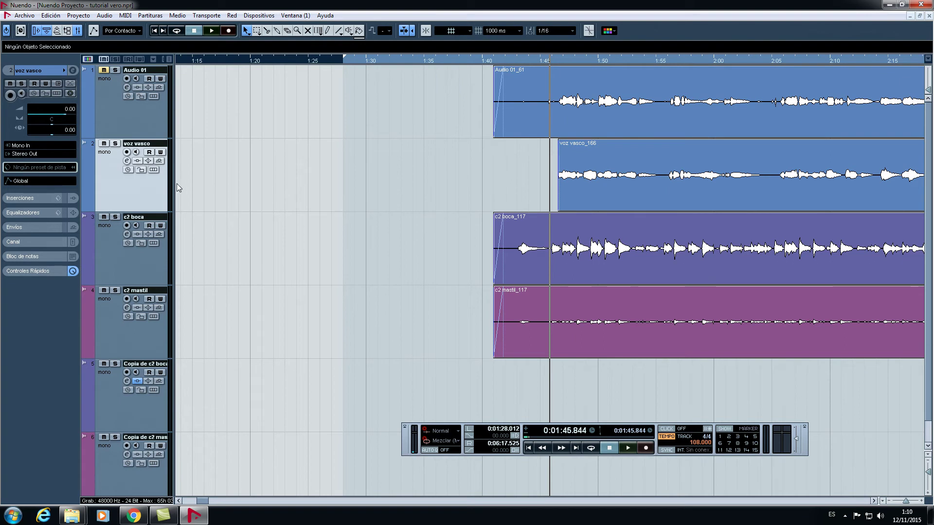
# Solo the voz vasco track and listen to the vocal alone from about 0:01:46.
pyautogui.click(115, 144)
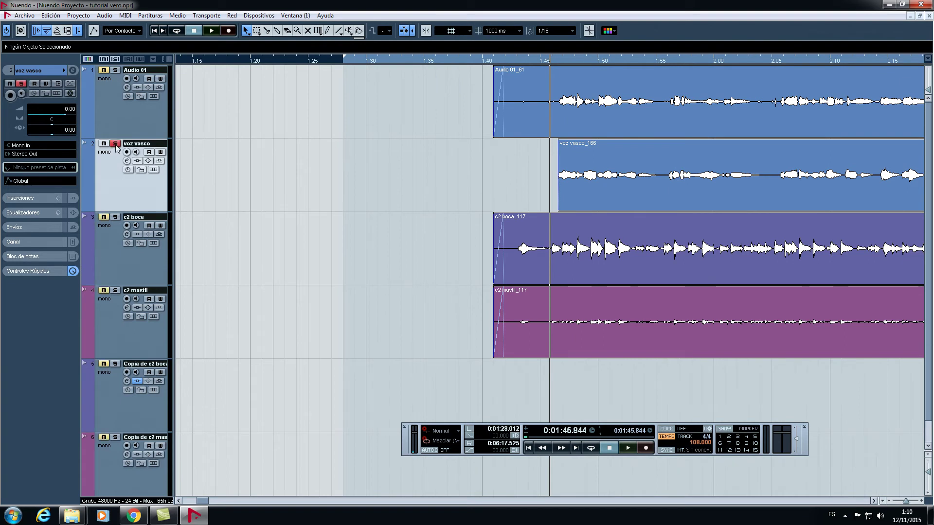
pyautogui.click(553, 60)
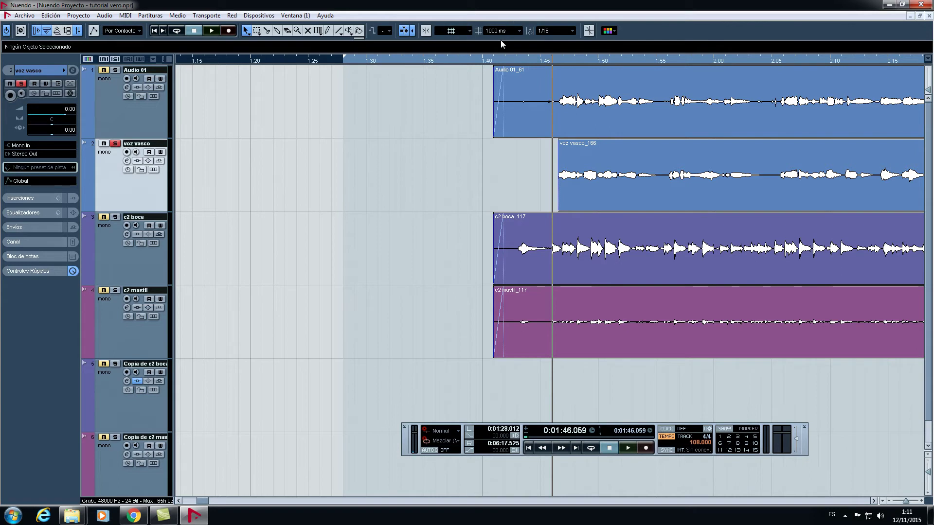
pyautogui.press('space')
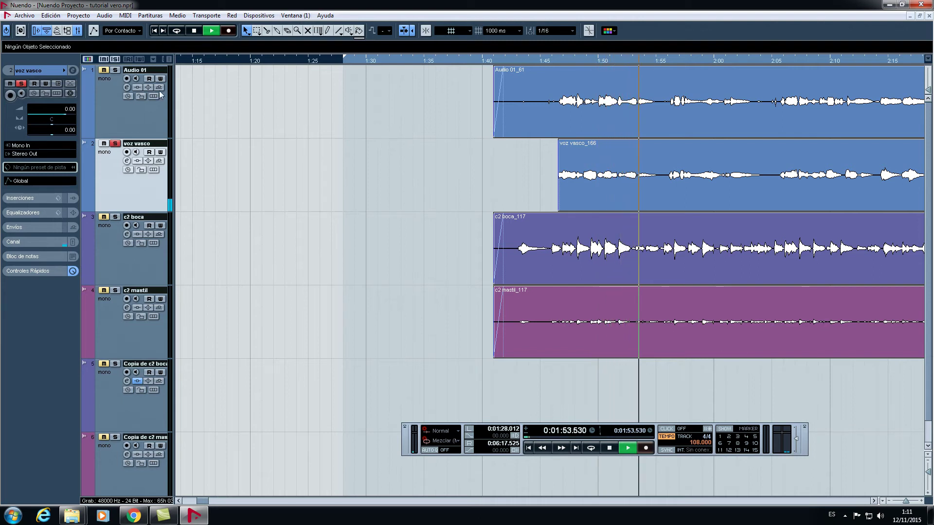
pyautogui.press('space')
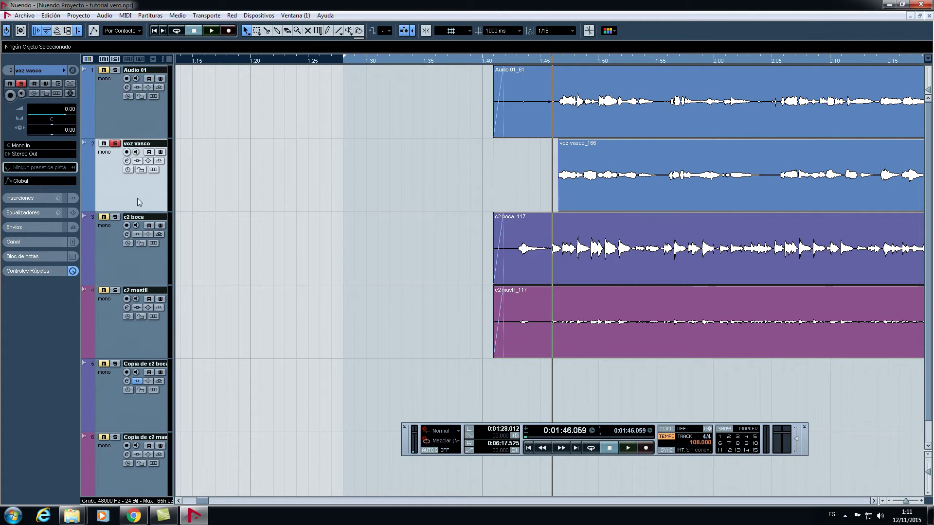
# Load the Q10 Stereo equalizer into the first insert slot of the voz vasco track.
pyautogui.click(13, 200)
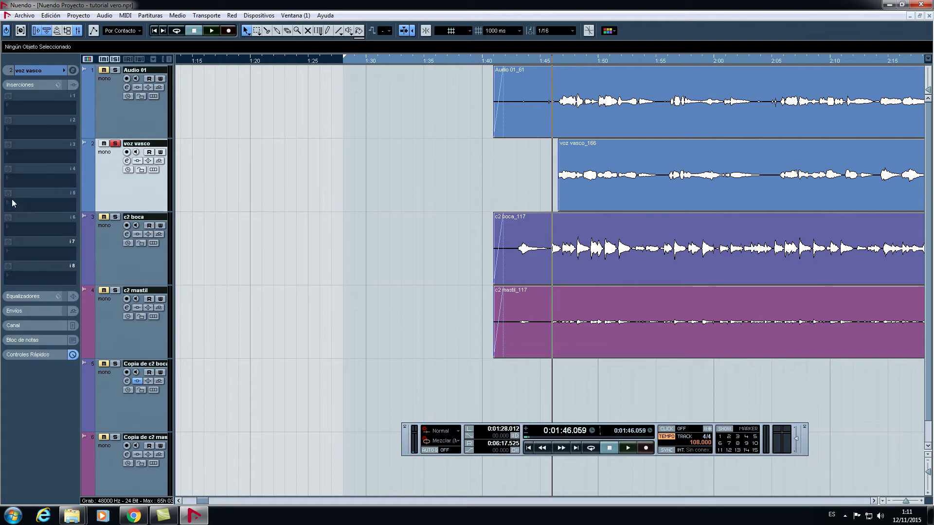
pyautogui.click(33, 109)
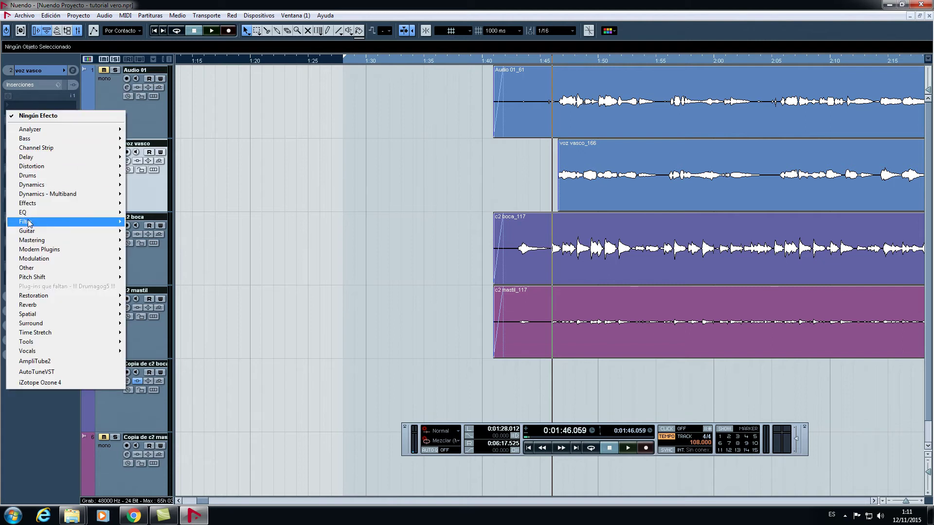
pyautogui.moveTo(36, 213)
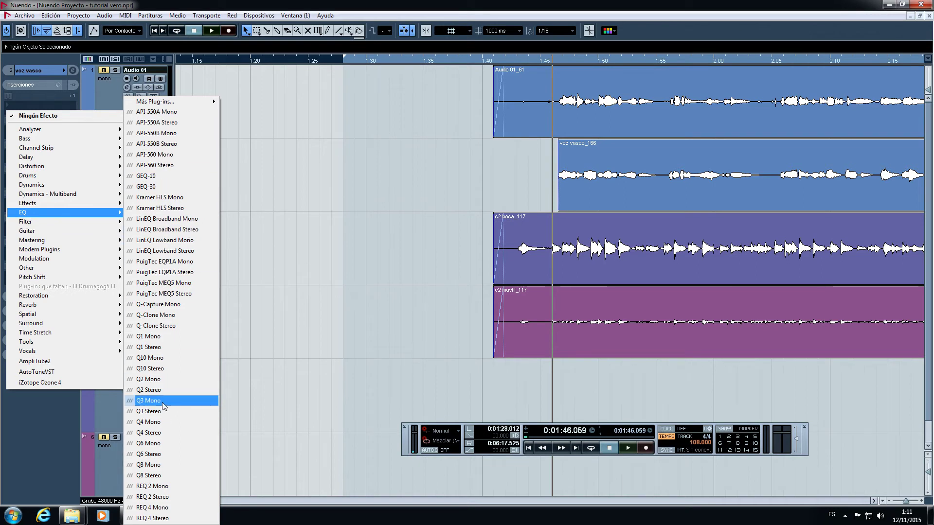
pyautogui.click(162, 370)
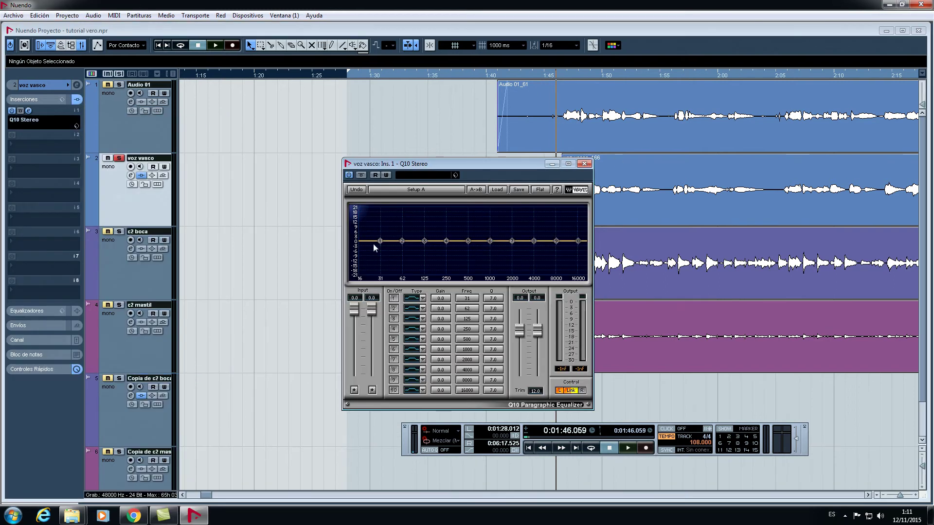
# Set Q10 band 1 to Hi Pass with a frequency of about 99 Hz and a gain of about -18.
pyautogui.click(423, 299)
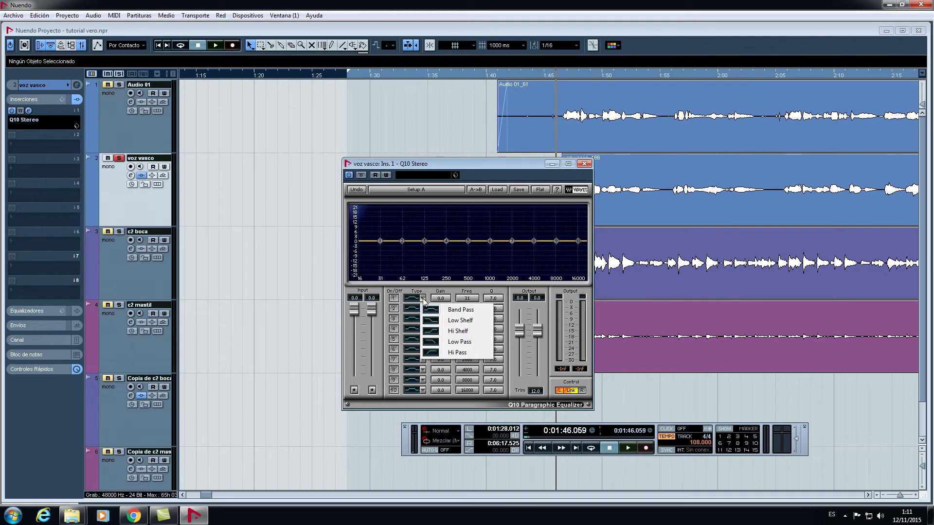
pyautogui.click(433, 354)
pyautogui.moveTo(377, 240); pyautogui.dragTo(417, 270)
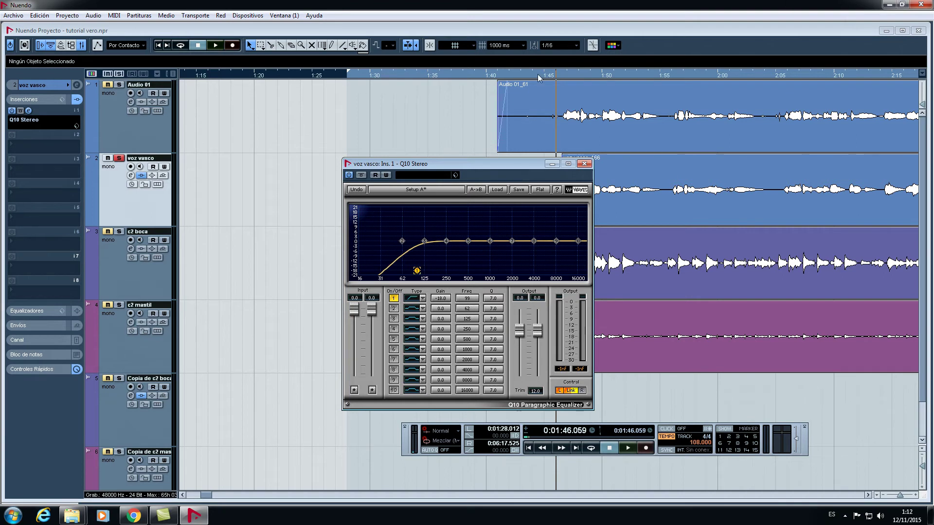
# Move the Q10 window clear of the vocal's waveform and keep it always in front (Siempre en Frente).
pyautogui.moveTo(503, 165); pyautogui.dragTo(378, 131)
pyautogui.rightClick(402, 142)
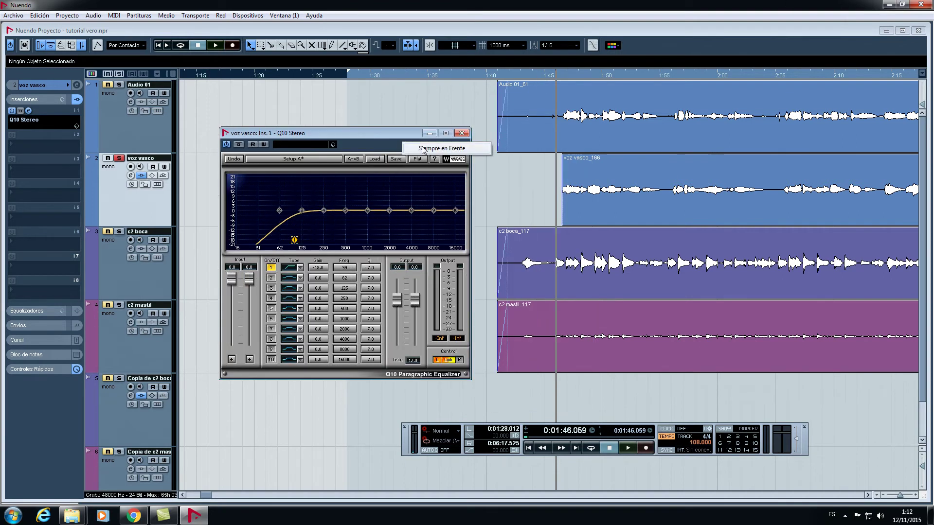
pyautogui.click(441, 148)
# Play the soloed vocal and compare it with the Q10 equalizer bypassed and active.
pyautogui.press('space')
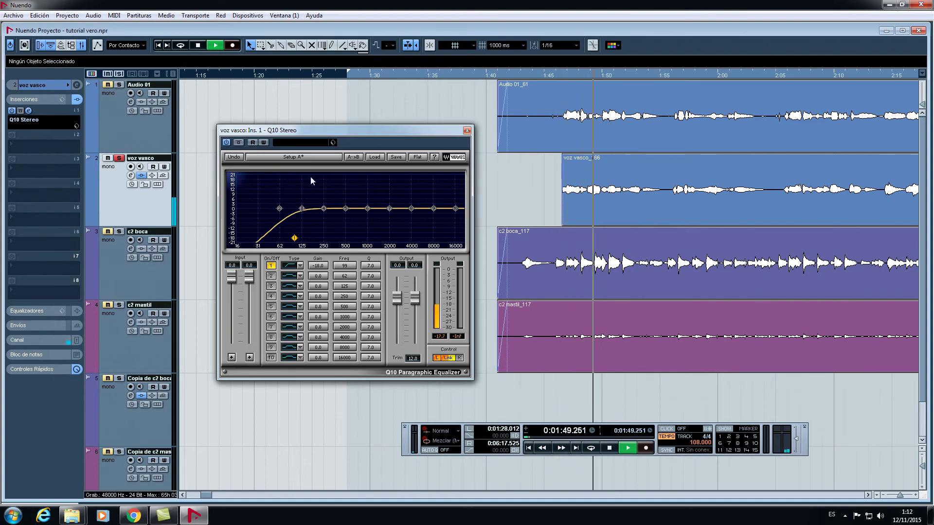
pyautogui.click(226, 143)
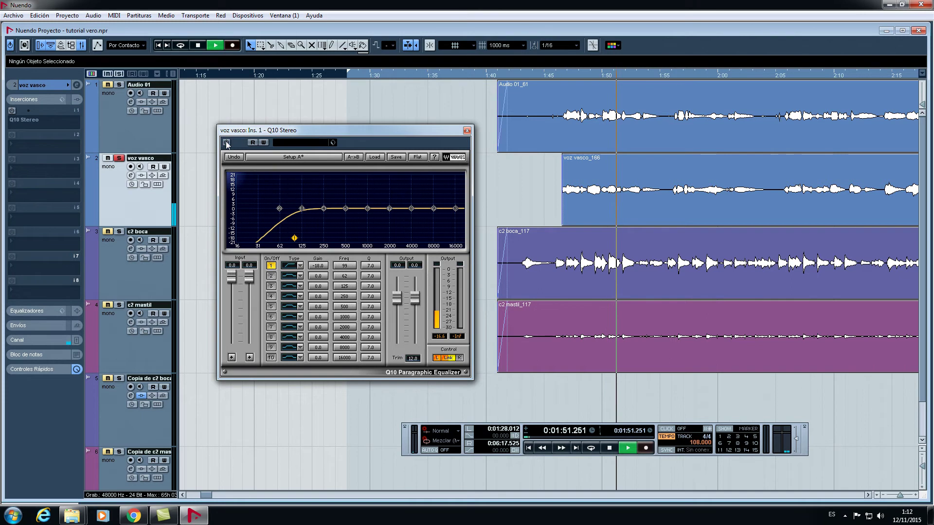
pyautogui.click(226, 143)
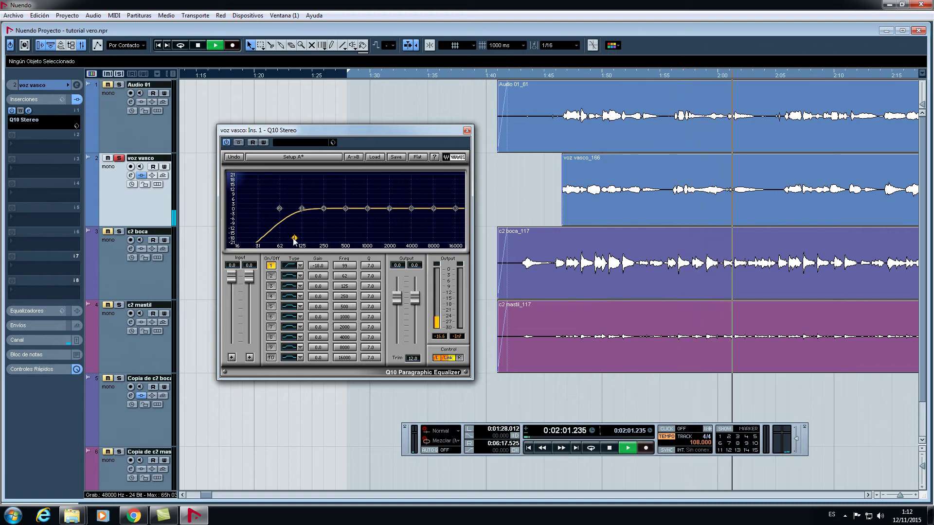
pyautogui.press('space')
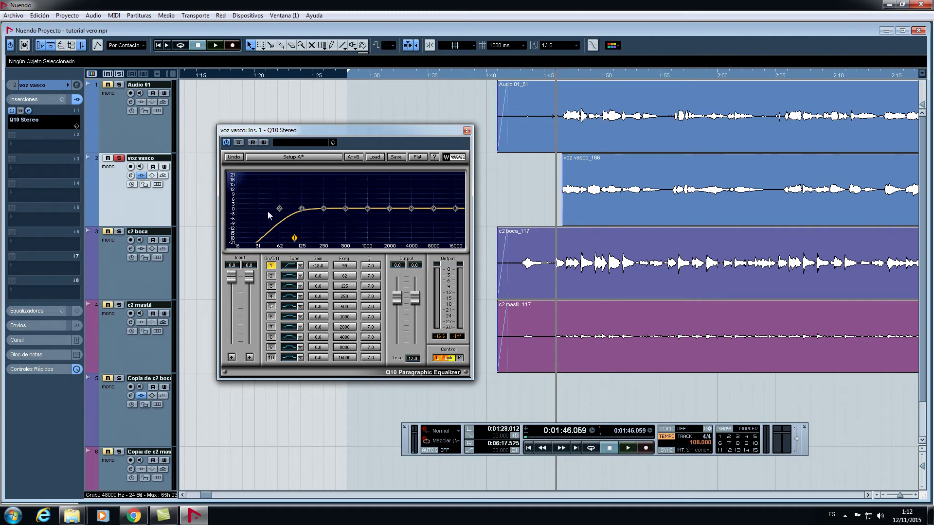
# Trim the start of the Audio 01_61 event to about 0:01:44.9.
pyautogui.click(547, 135)
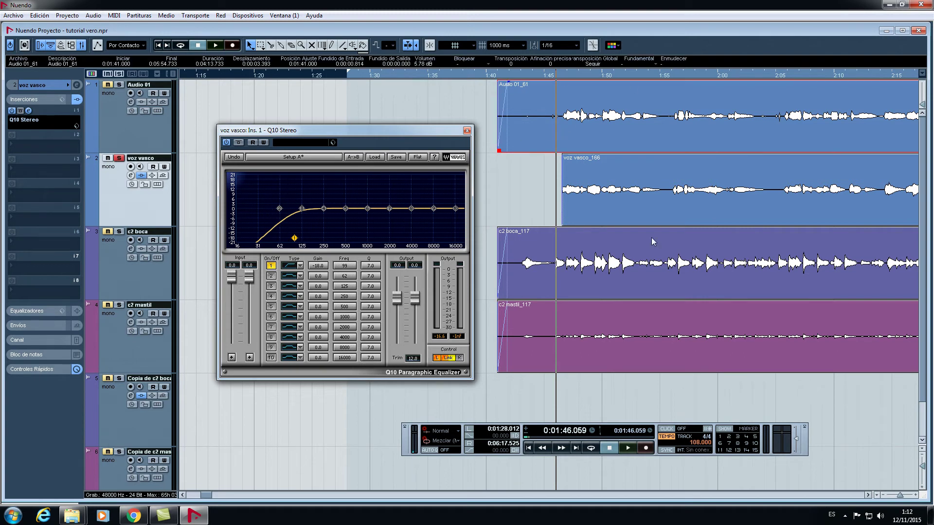
pyautogui.moveTo(498, 144); pyautogui.dragTo(544, 143)
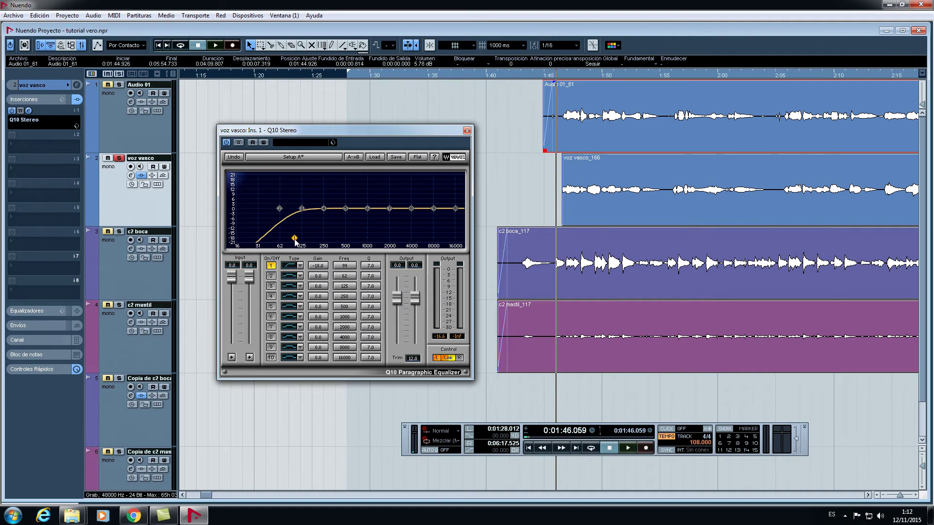
# Raise the Hi Pass frequency of Q10 band 1 to about 105 Hz and listen to the vocal.
pyautogui.moveTo(294, 238); pyautogui.dragTo(297, 238)
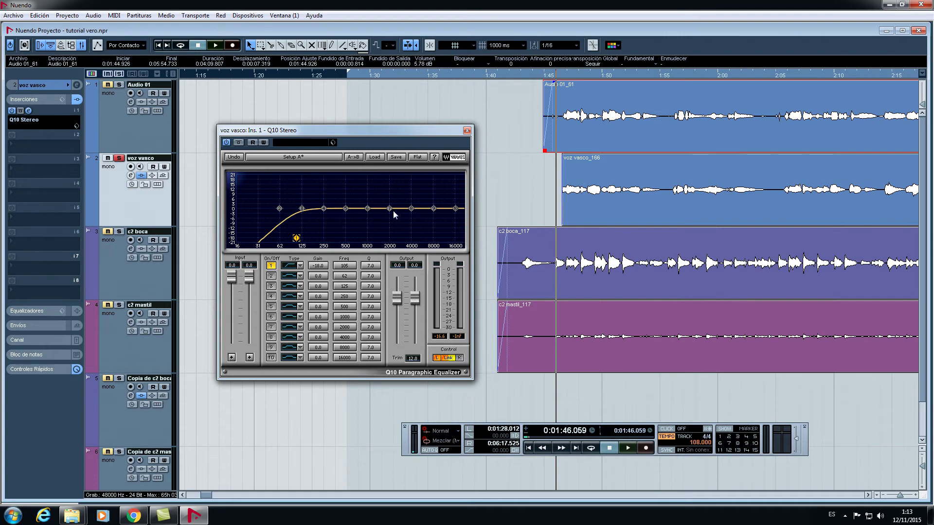
pyautogui.press('space')
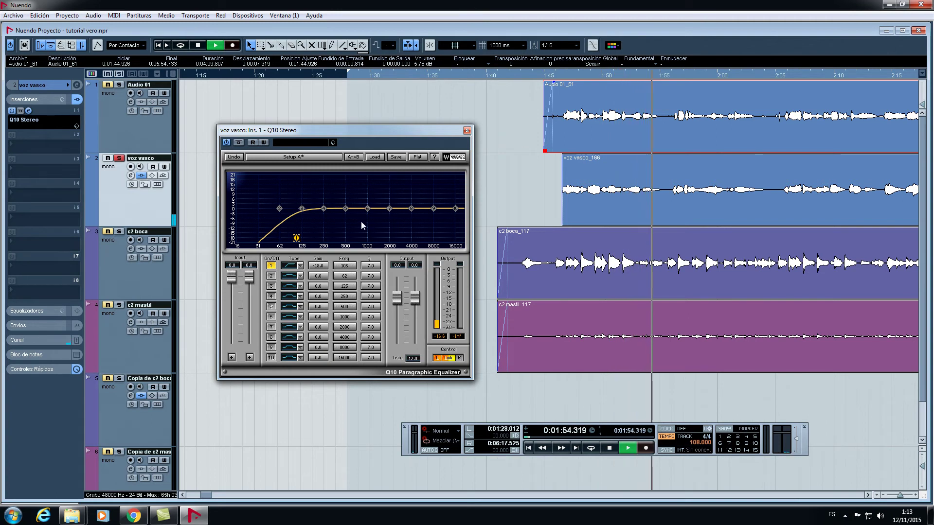
pyautogui.press('space')
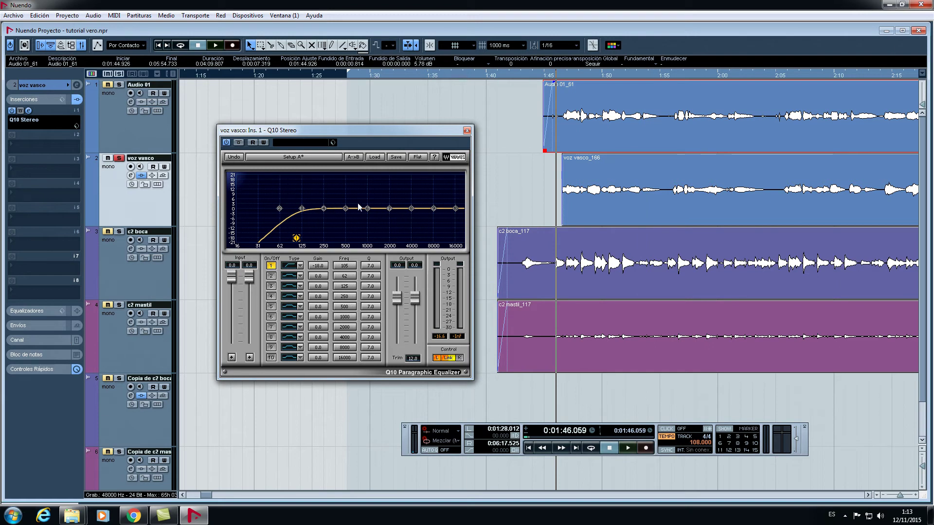
# Boost Q10 band 5 by about 3.3 dB at about 462 Hz and listen to the vocal.
pyautogui.moveTo(346, 208); pyautogui.dragTo(342, 203)
pyautogui.press('space')
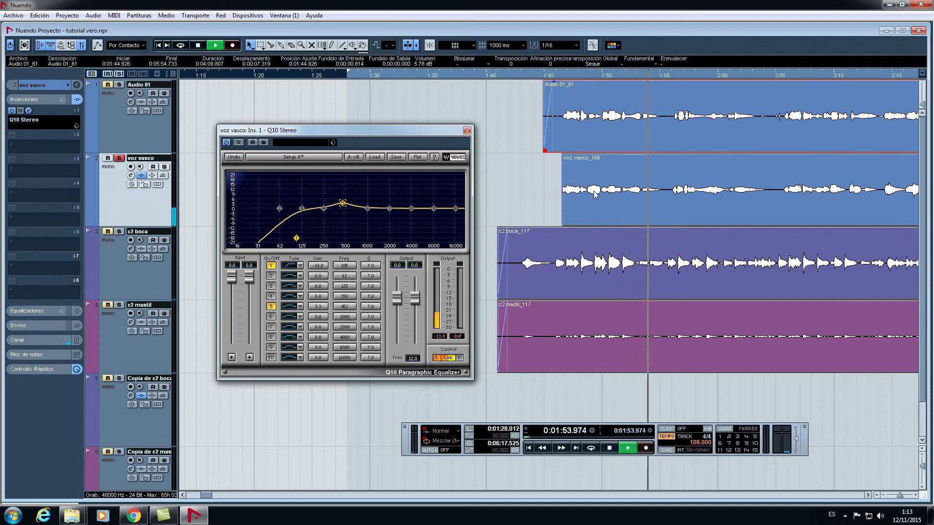
pyautogui.press('space')
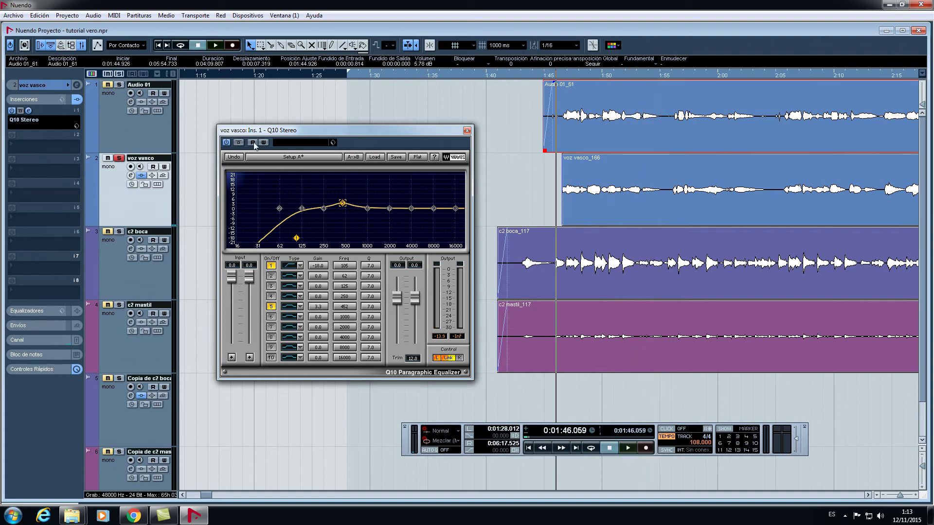
# Play the soloed voz vasco track with Q10 bypassed and active to compare the sound, and close the equalizer.
pyautogui.press('space')
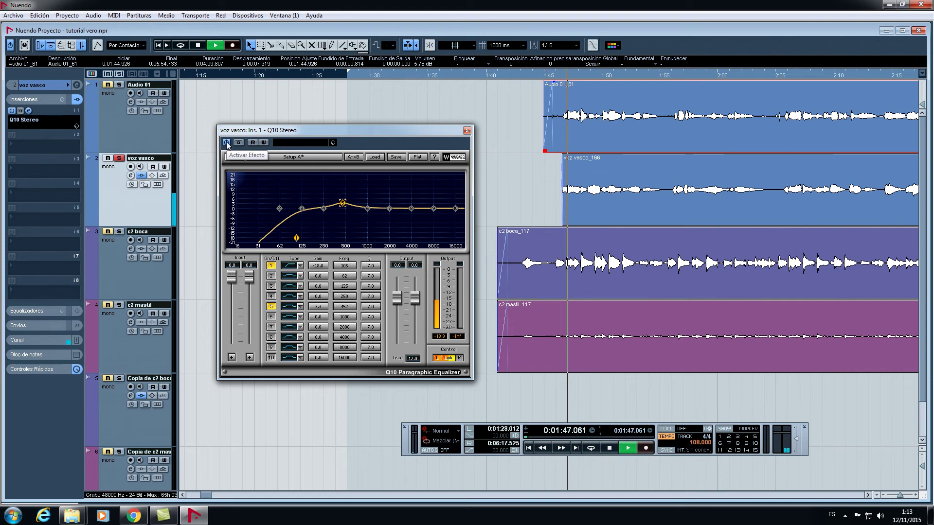
pyautogui.click(227, 142)
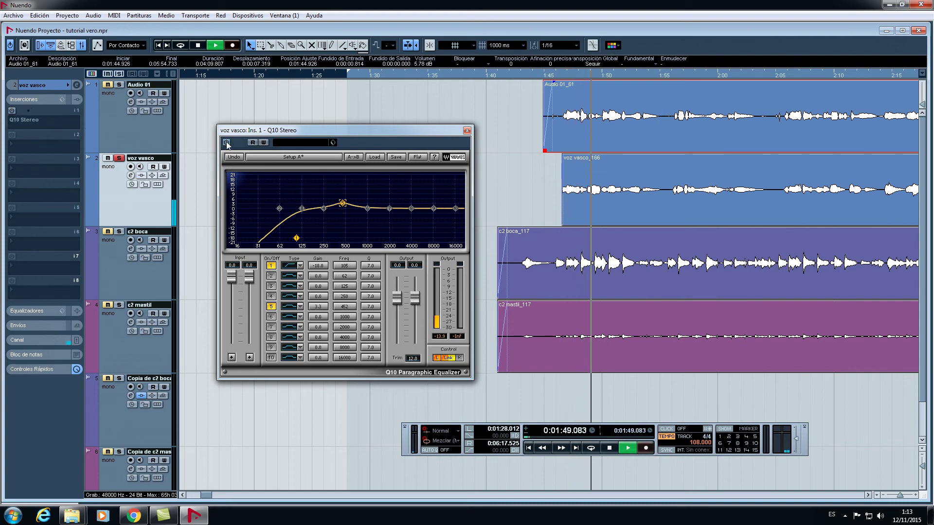
pyautogui.click(226, 143)
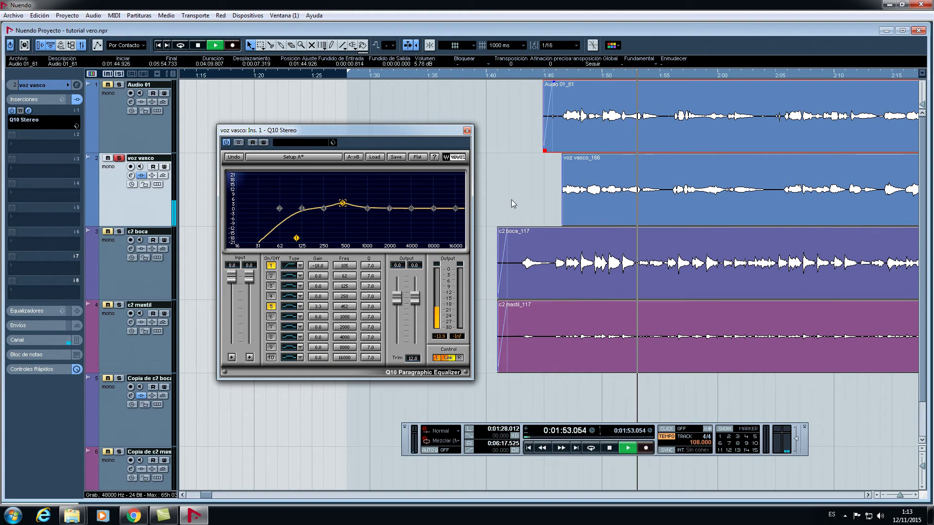
pyautogui.press('space')
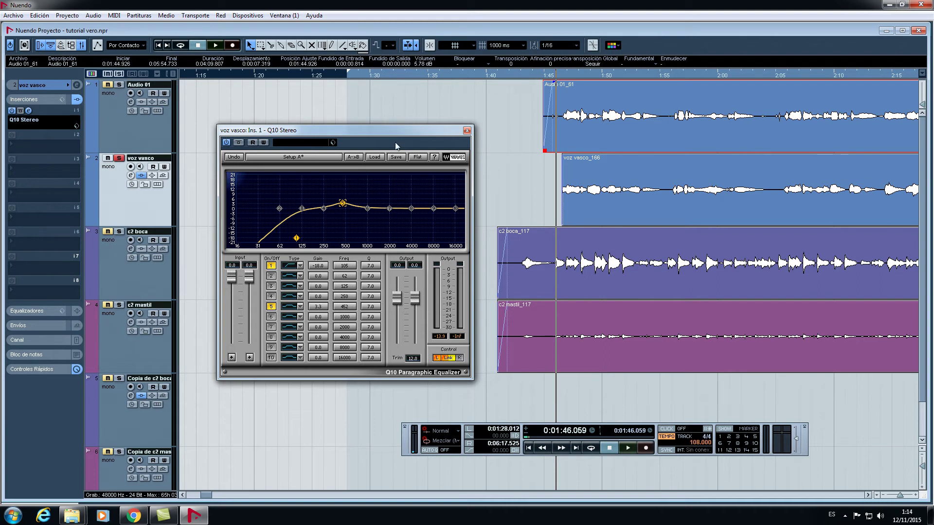
pyautogui.click(466, 130)
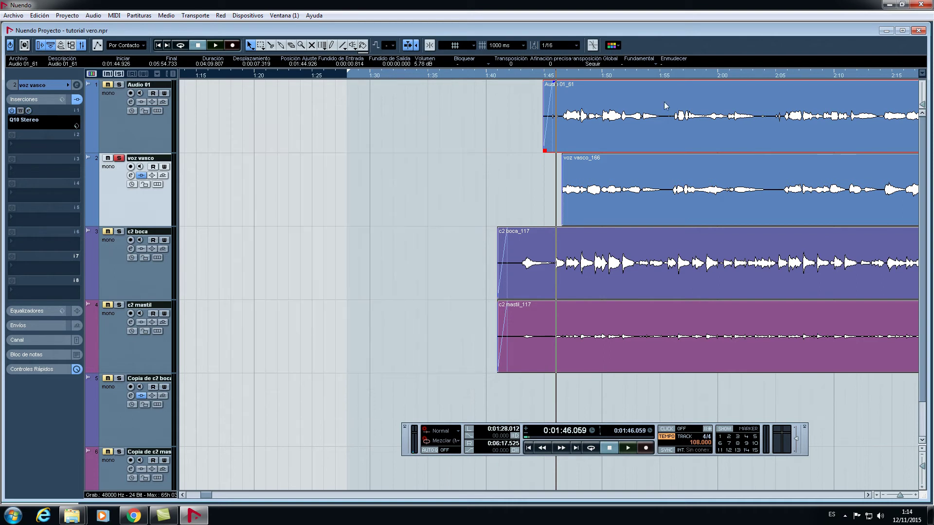
# Take voz vasco out of solo to hear it within the full mix, and solo it again.
pyautogui.press('space')
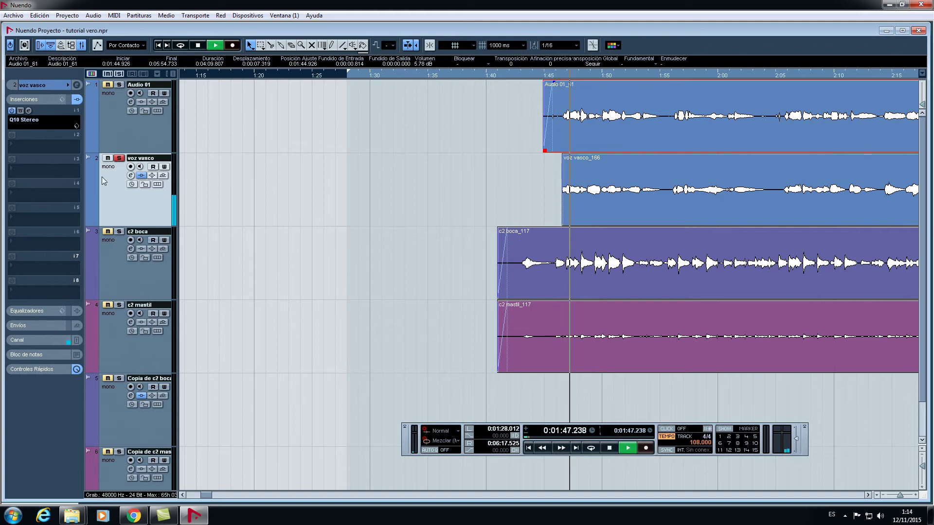
pyautogui.click(119, 158)
pyautogui.press('space')
pyautogui.press('space')
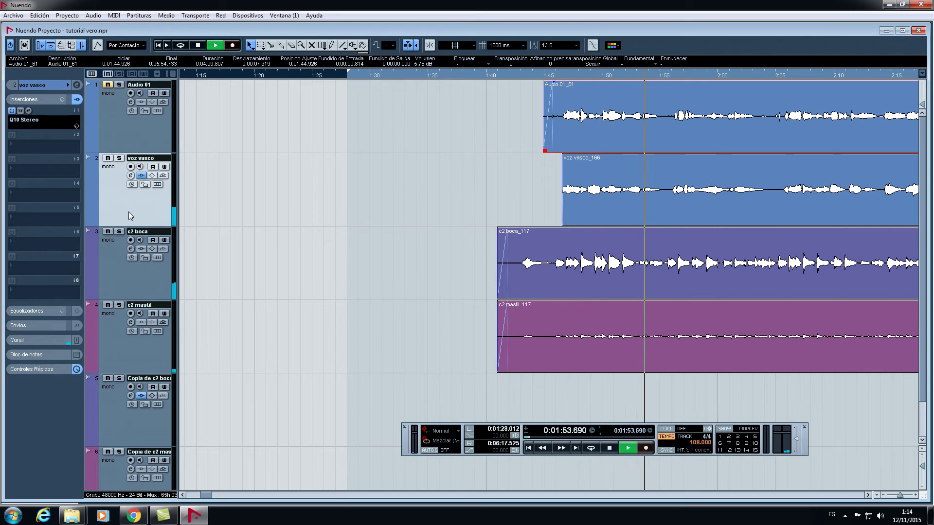
pyautogui.press('space')
pyautogui.click(119, 158)
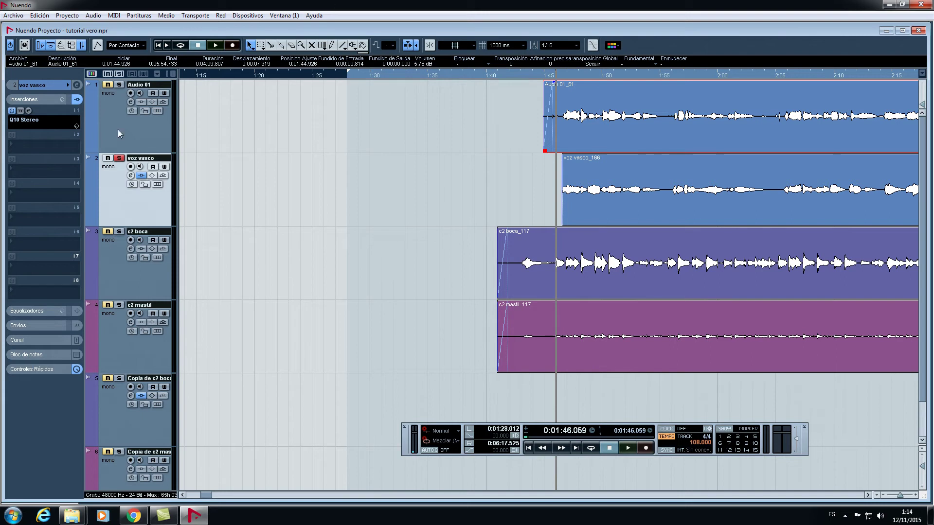
# Place the playhead at about 0:01:44, solo the c2 boca track instead of voz vasco and play it.
pyautogui.click(533, 75)
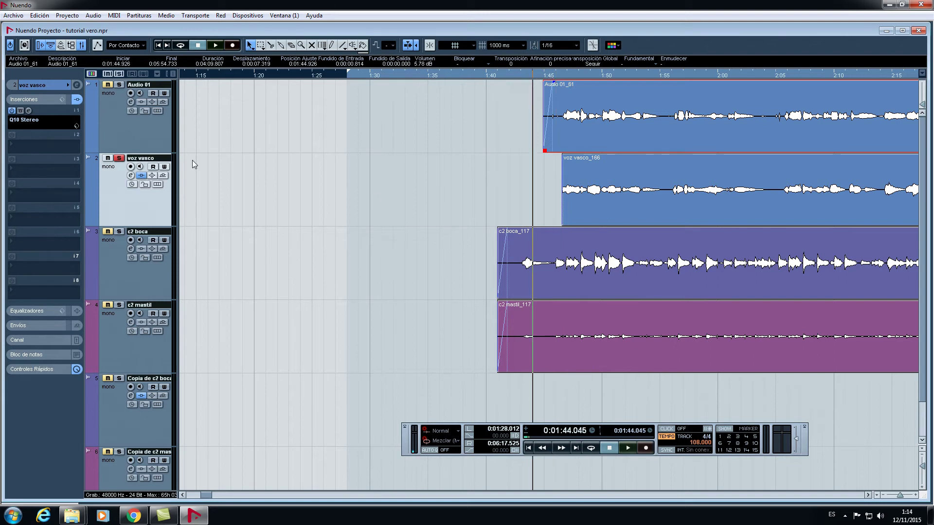
pyautogui.click(127, 265)
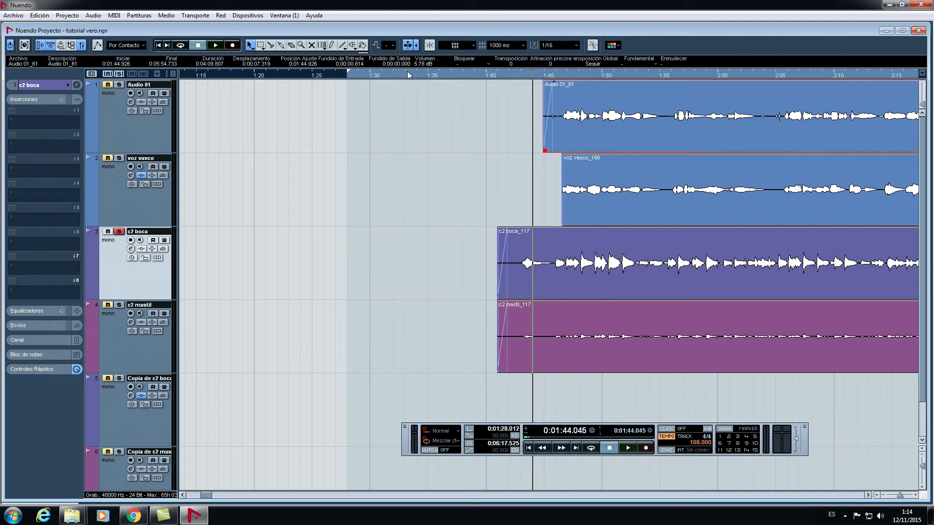
pyautogui.press('space')
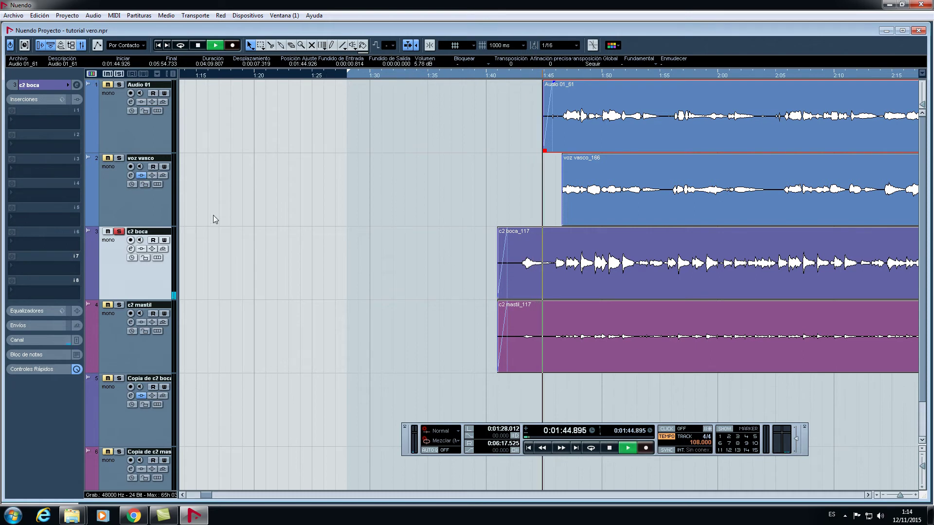
pyautogui.press('h')
pyautogui.press('h')
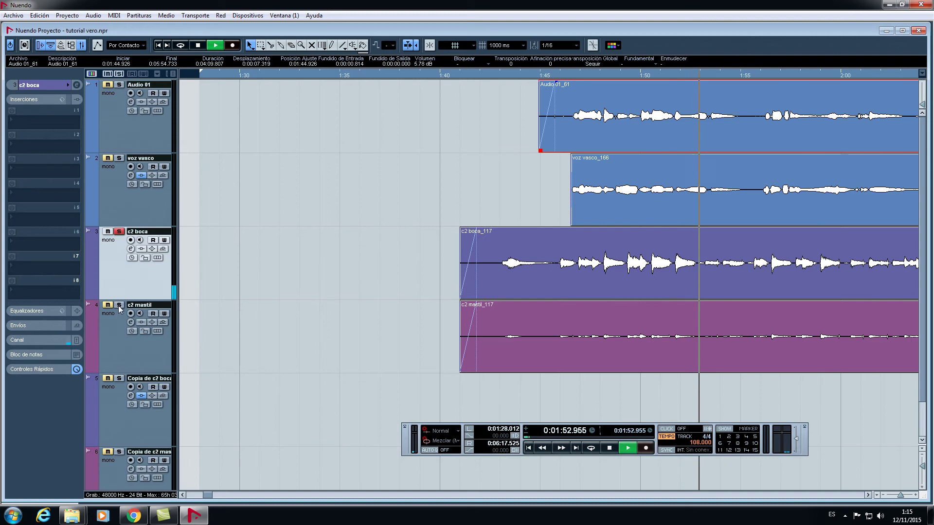
# Solo the c2 mastil track and take c2 boca out of solo during playback.
pyautogui.press('Down')
pyautogui.press('s')
pyautogui.press('g')
pyautogui.press('g')
pyautogui.click(120, 232)
# Raise the volume of the c2 mastil_117 event to 6.37 dB and listen to it together with c2 boca soloed.
pyautogui.press('g')
pyautogui.press('g')
pyautogui.press('g')
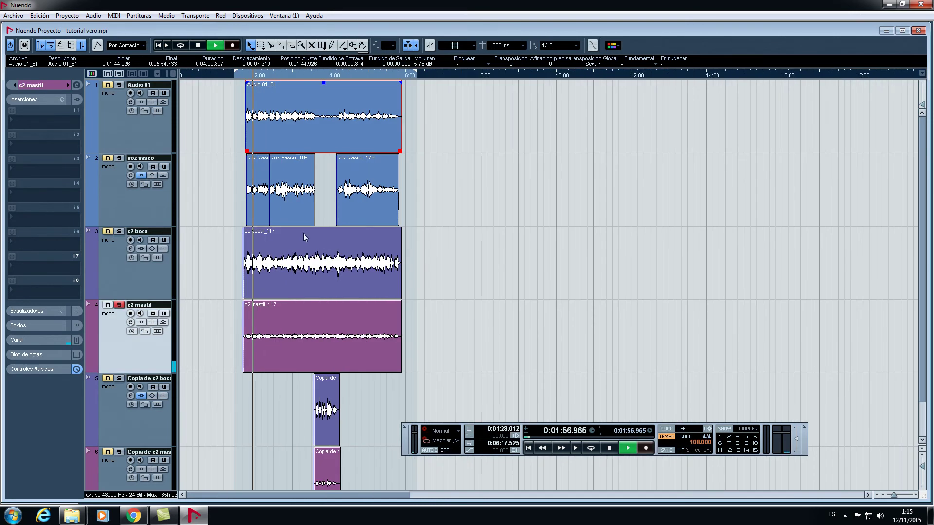
pyautogui.click(317, 314)
pyautogui.moveTo(321, 303); pyautogui.dragTo(331, 226)
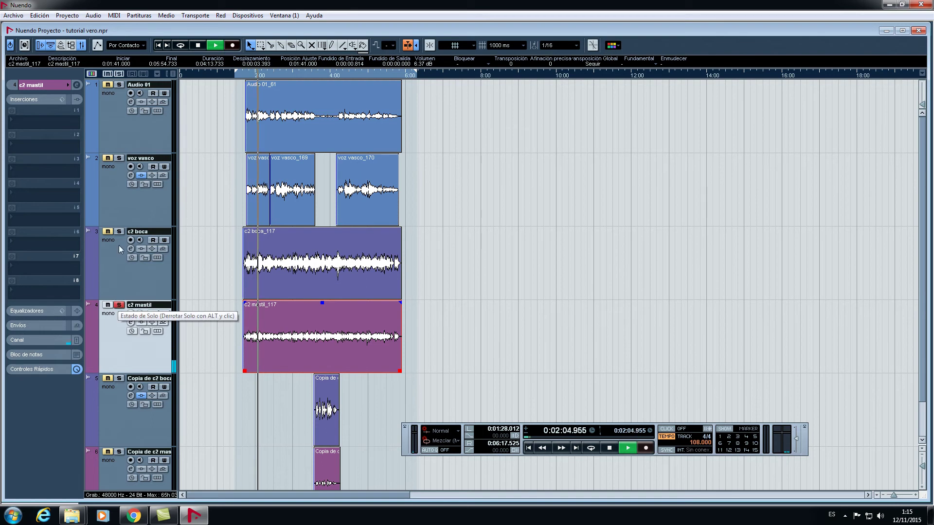
pyautogui.click(119, 232)
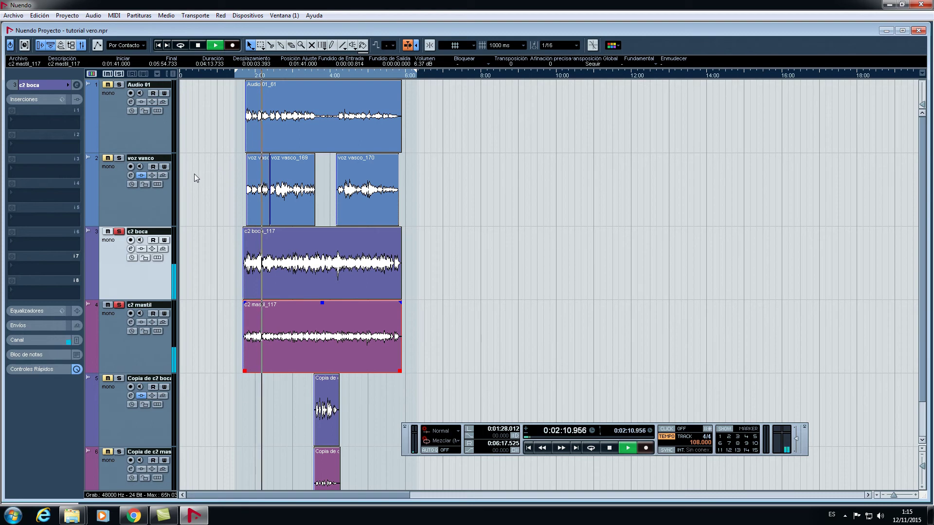
pyautogui.press('space')
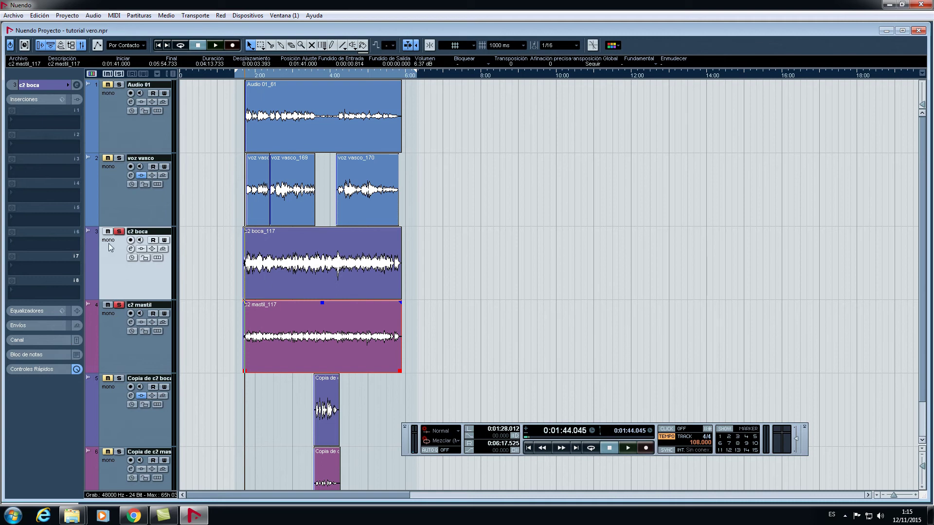
# Insert a Q10 Stereo equalizer on c2 boca and enable band 1 as a Hi Pass at about 87 Hz.
pyautogui.click(19, 123)
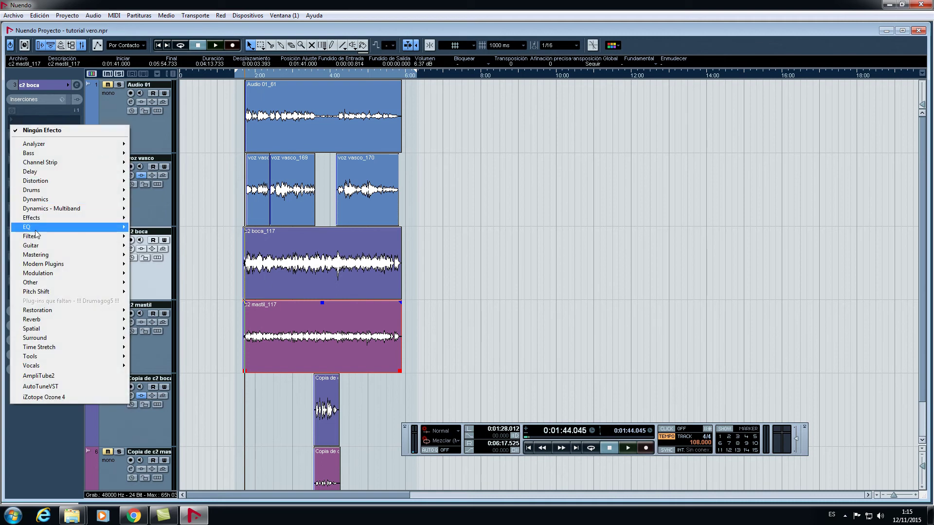
pyautogui.moveTo(45, 228)
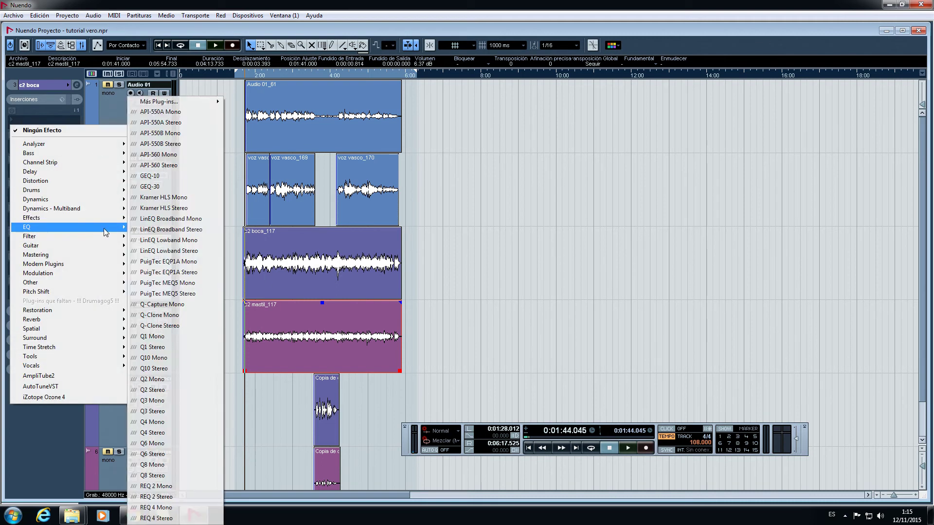
pyautogui.click(153, 368)
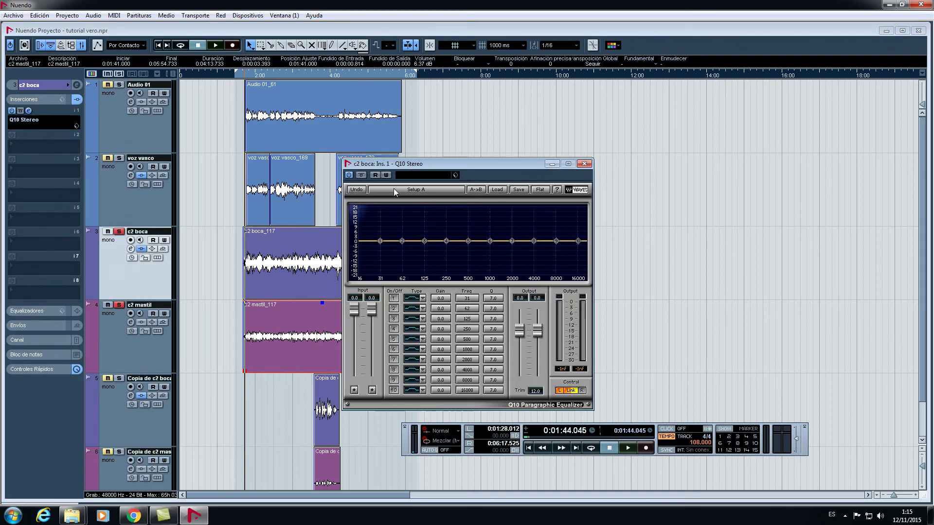
pyautogui.click(423, 298)
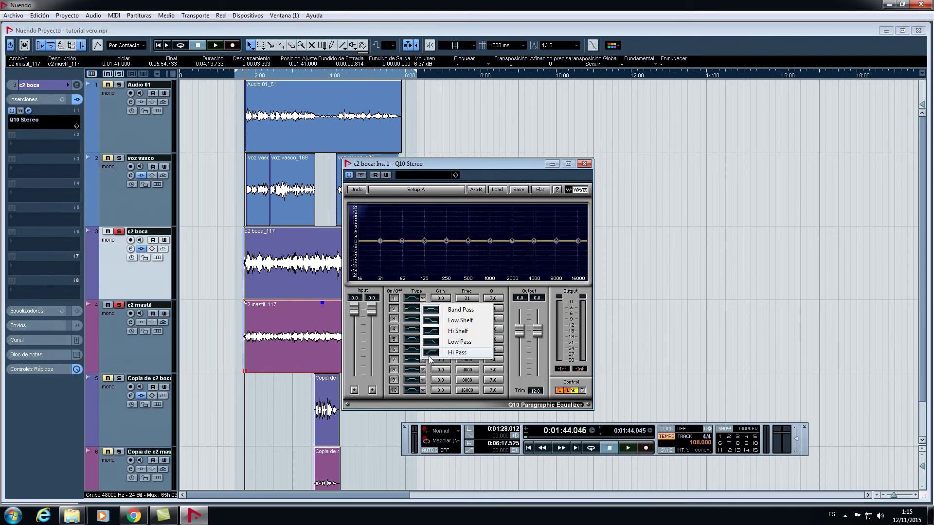
pyautogui.click(430, 354)
pyautogui.click(394, 298)
pyautogui.moveTo(380, 241); pyautogui.dragTo(413, 271)
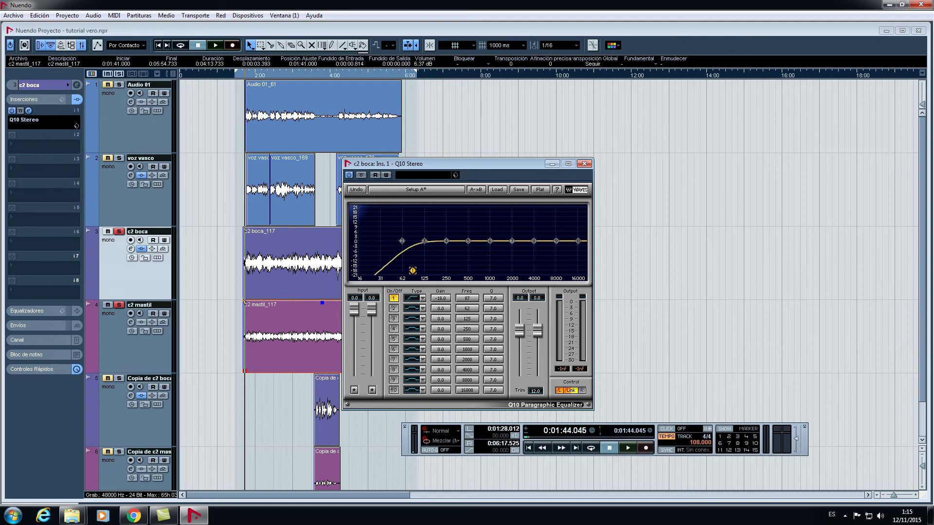
pyautogui.click(585, 164)
# Insert a Q10 Stereo equalizer on c2 mastil and enable band 1 as a Hi Pass at about 82 Hz.
pyautogui.click(103, 306)
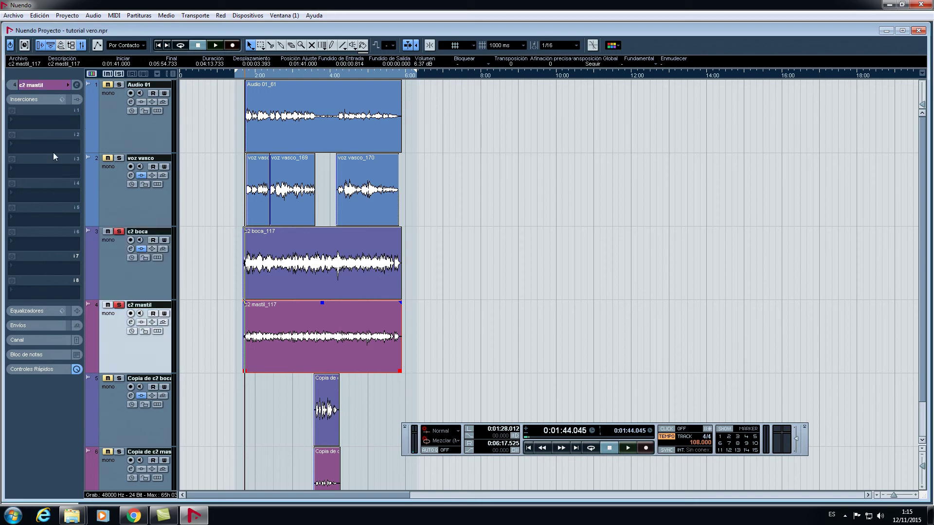
pyautogui.click(34, 123)
pyautogui.moveTo(68, 226)
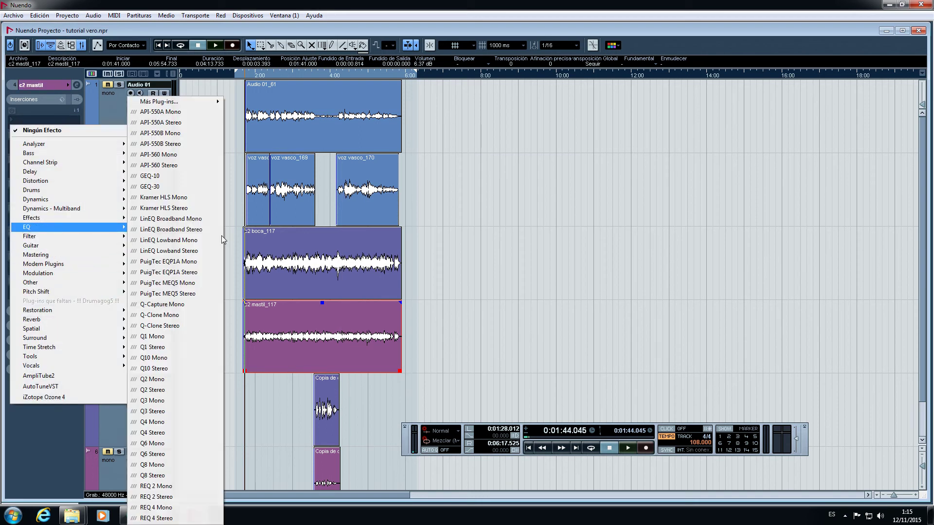
pyautogui.click(174, 370)
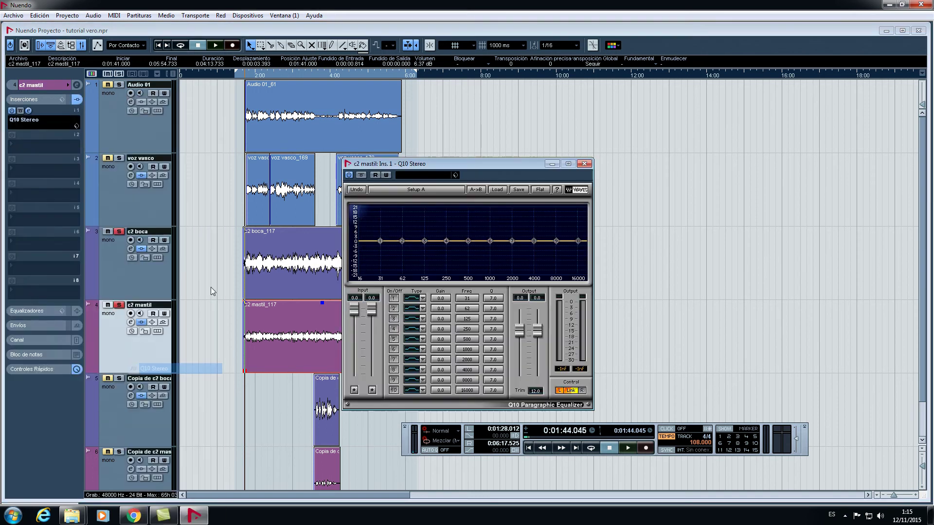
pyautogui.click(423, 298)
pyautogui.click(455, 350)
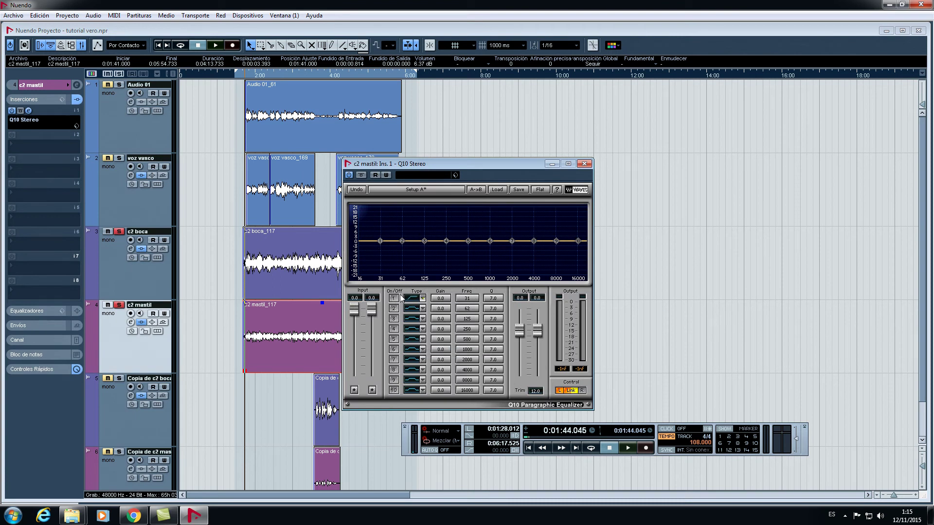
pyautogui.click(380, 241)
pyautogui.moveTo(380, 241); pyautogui.dragTo(411, 270)
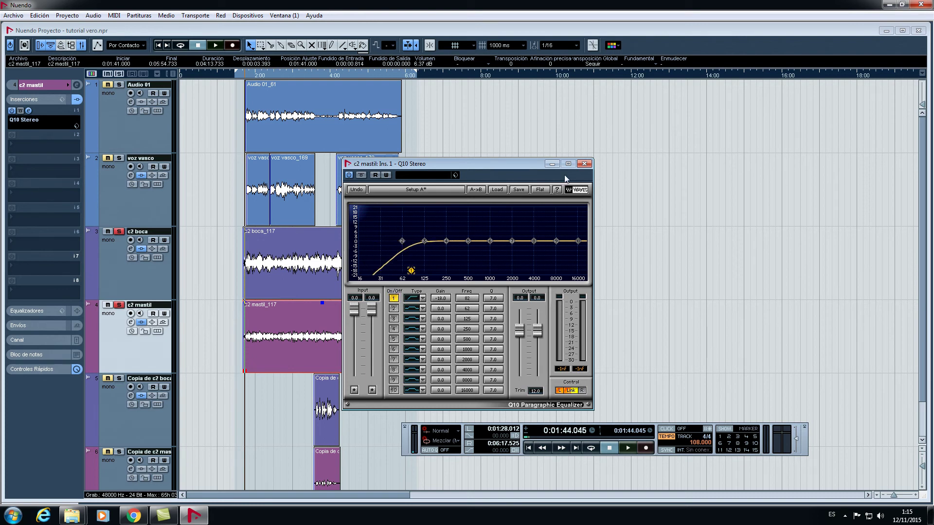
pyautogui.click(584, 163)
# Play c2 boca and c2 mastil together, comparing c2 boca's Q10 insert bypassed and active.
pyautogui.press('space')
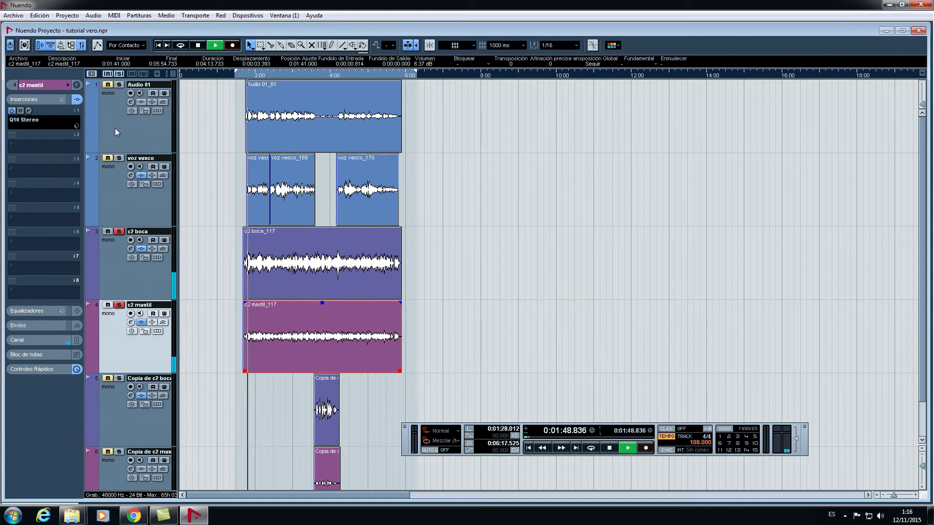
pyautogui.click(113, 278)
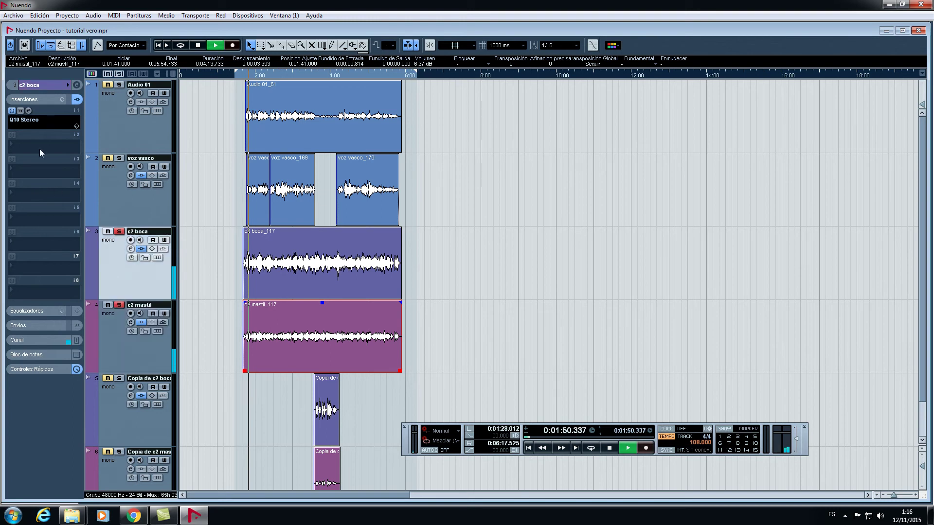
pyautogui.click(12, 111)
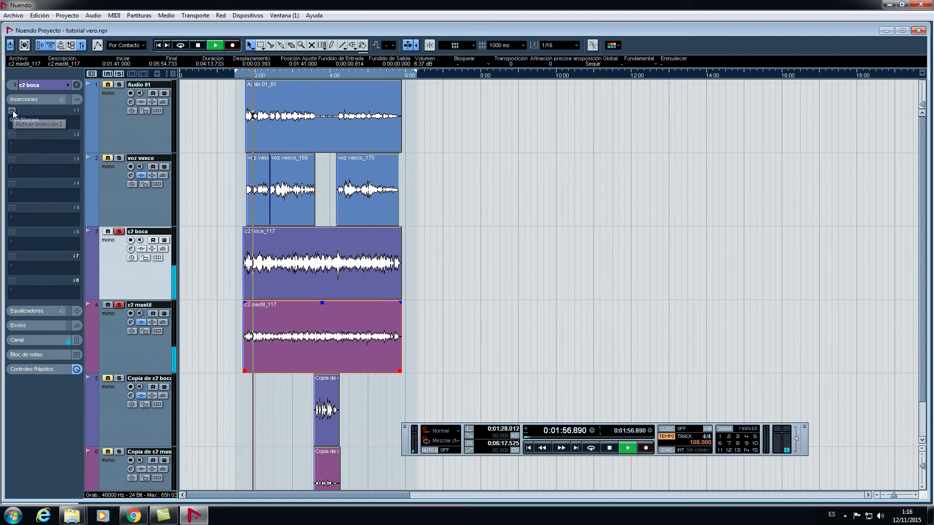
pyautogui.click(12, 111)
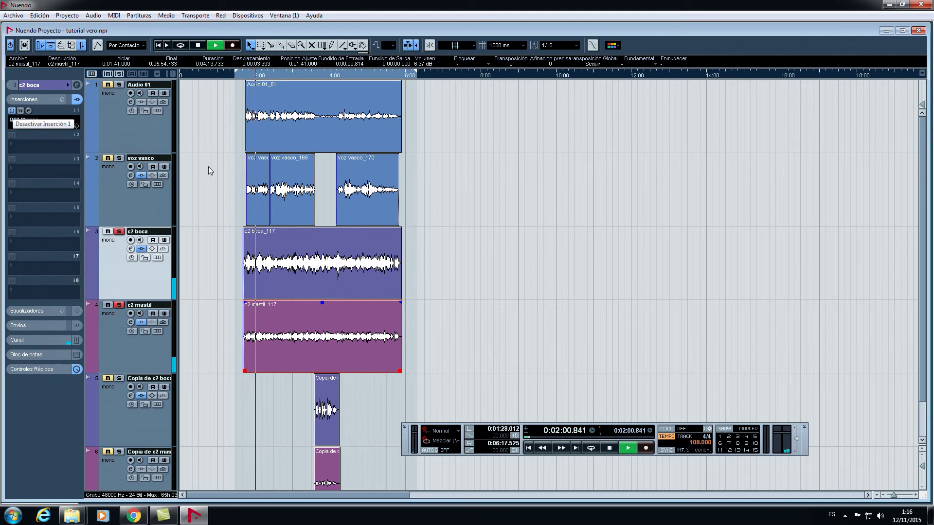
pyautogui.press('space')
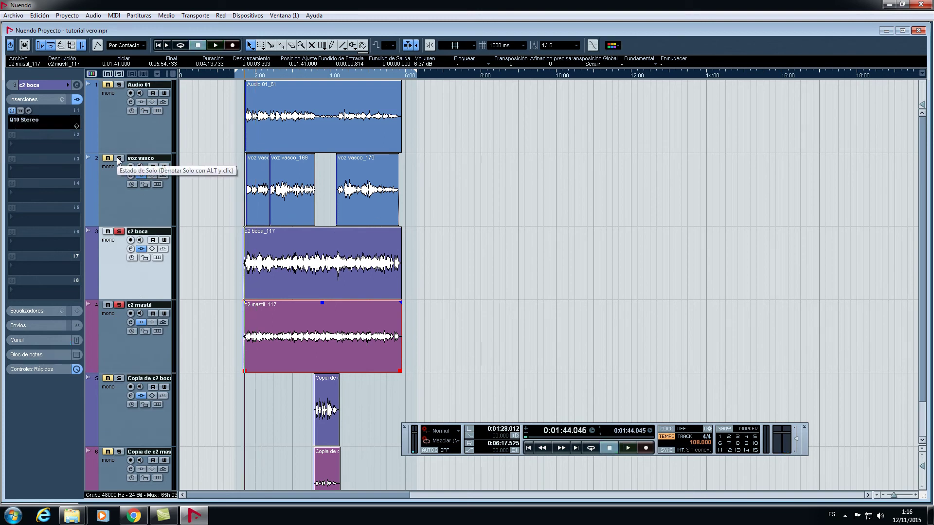
# Add voz vasco to the soloed tracks and listen to it with c2 boca and c2 mastil.
pyautogui.click(118, 158)
pyautogui.press('space')
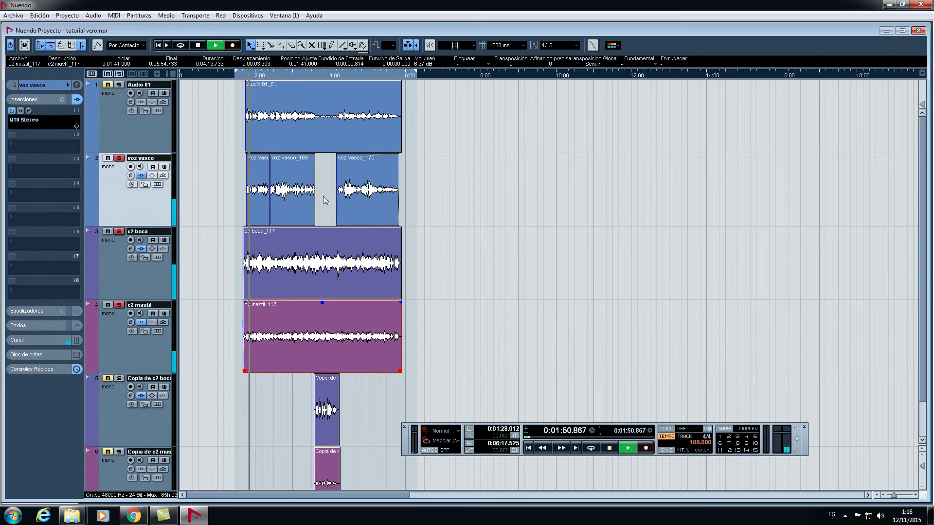
pyautogui.press('space')
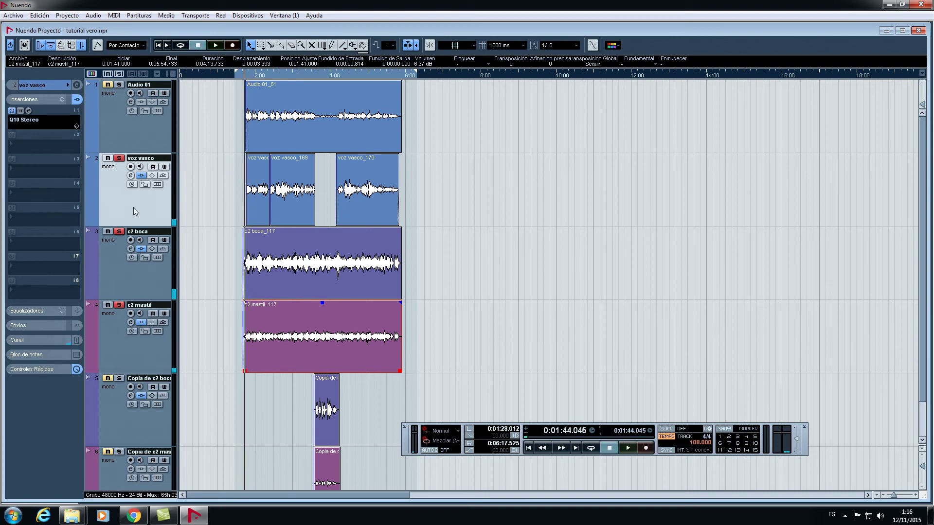
# Show the basic track settings and compare the pan of voz vasco and c2 boca.
pyautogui.click(11, 85)
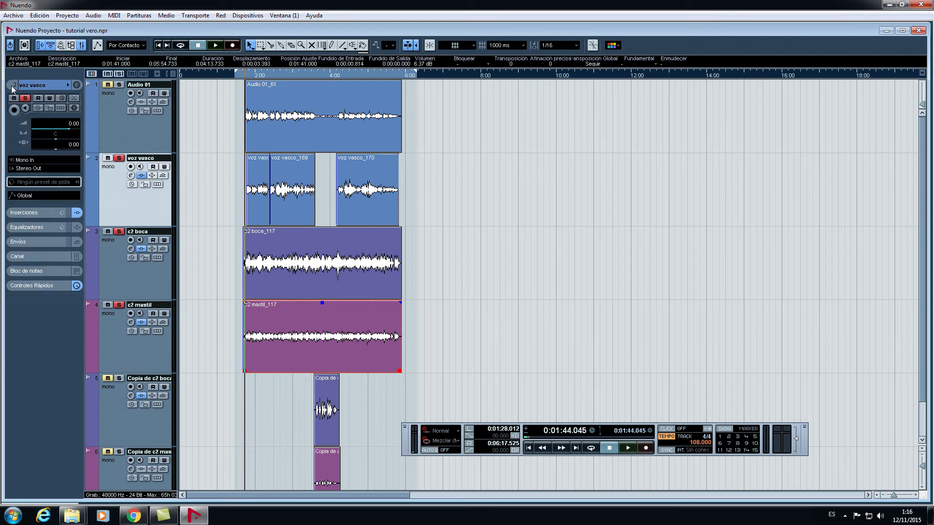
pyautogui.click(121, 273)
pyautogui.click(127, 192)
pyautogui.click(114, 273)
pyautogui.click(122, 205)
pyautogui.click(122, 264)
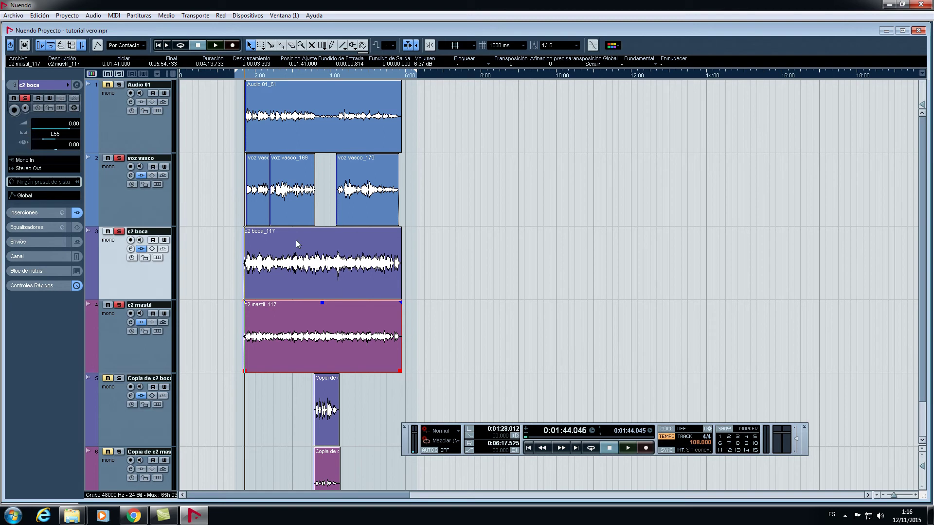
# Pan c2 boca to L64 and c2 mastil to R64, and play the two tracks together.
pyautogui.moveTo(43, 139); pyautogui.dragTo(42, 139)
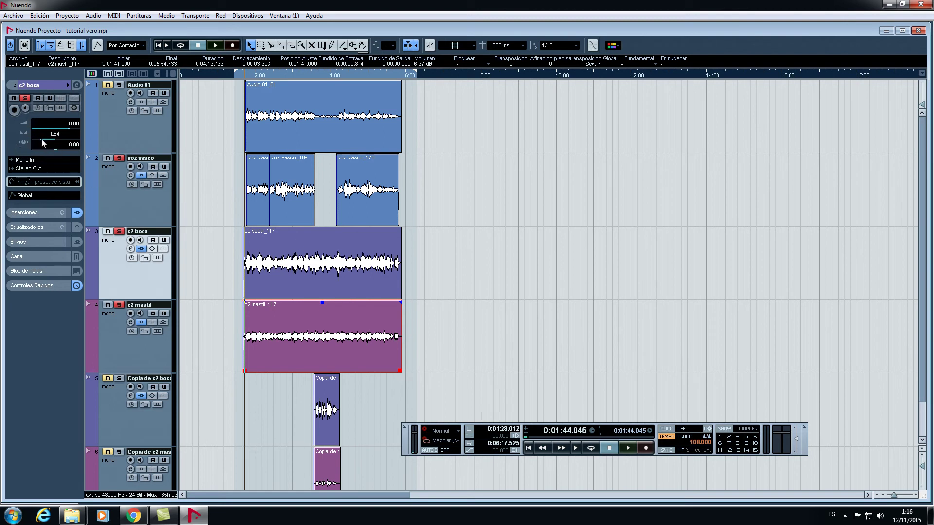
pyautogui.click(155, 343)
pyautogui.moveTo(60, 139); pyautogui.dragTo(70, 144)
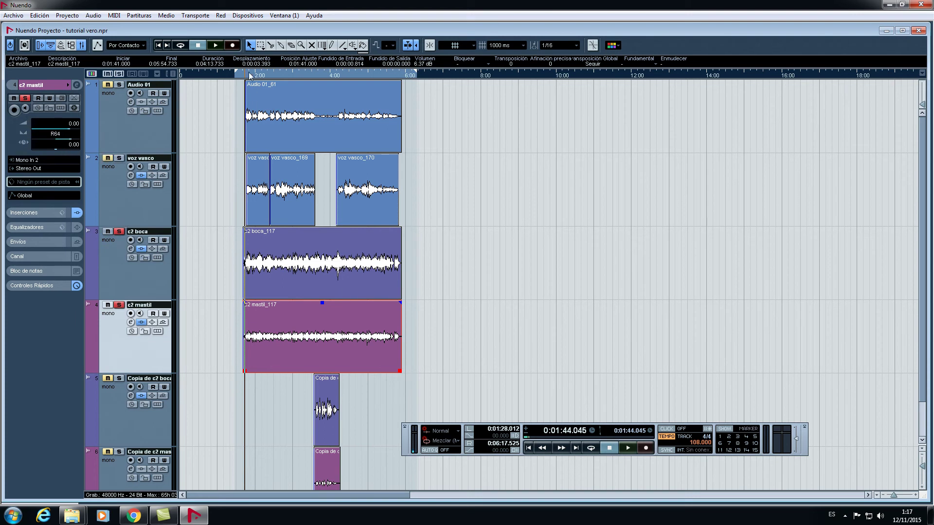
pyautogui.press('space')
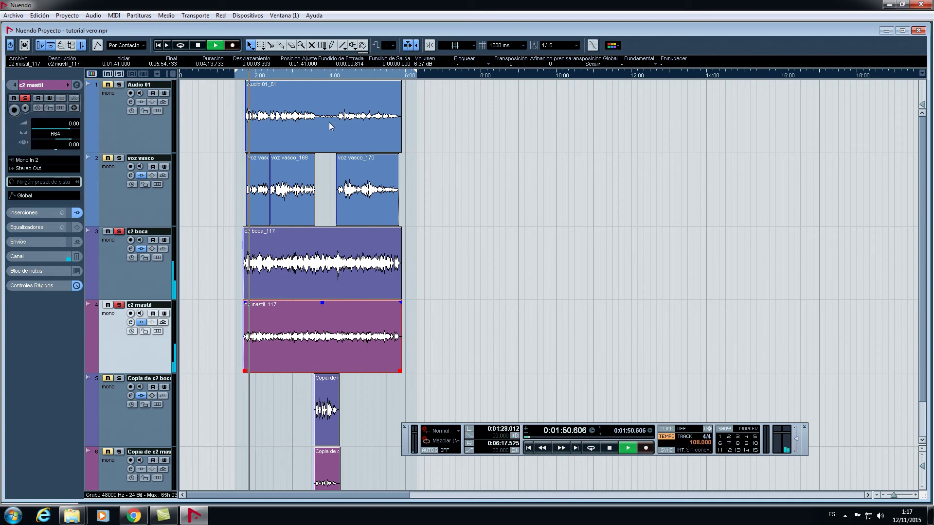
pyautogui.press('space')
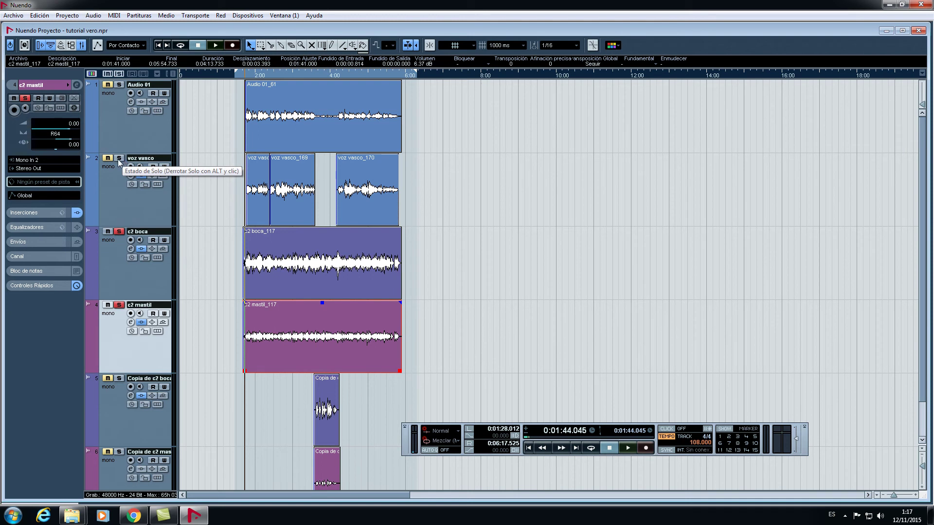
# Solo voz vasco as well and listen to it with the two panned c2 tracks.
pyautogui.click(119, 159)
pyautogui.press('space')
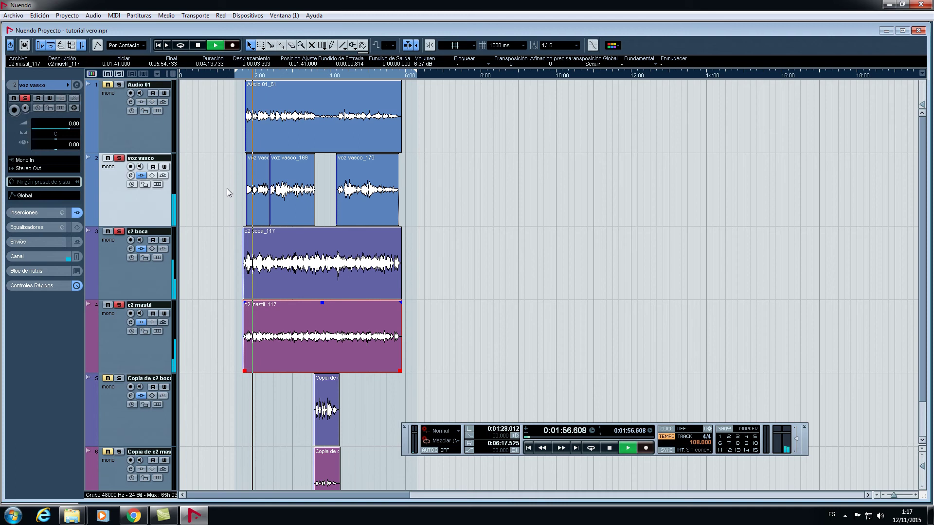
pyautogui.press('space')
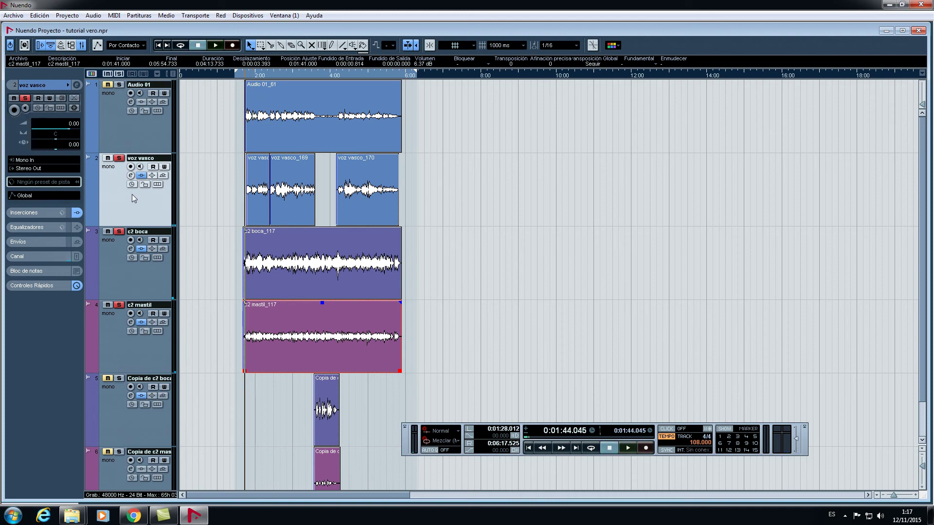
# Raise the volume of all voz vasco clips to 4.10 dB and replay the three soloed tracks from about 1:44.
pyautogui.moveTo(405, 186); pyautogui.dragTo(244, 195)
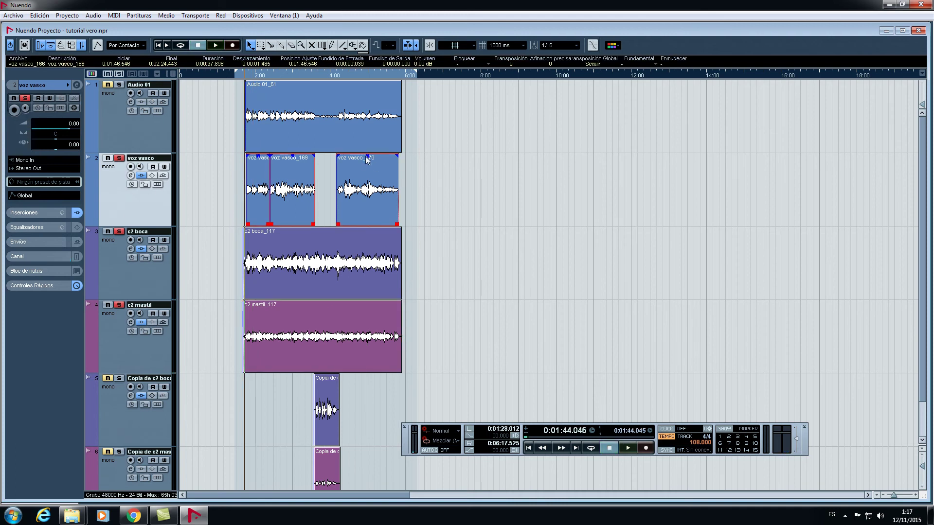
pyautogui.moveTo(367, 156); pyautogui.dragTo(367, 125)
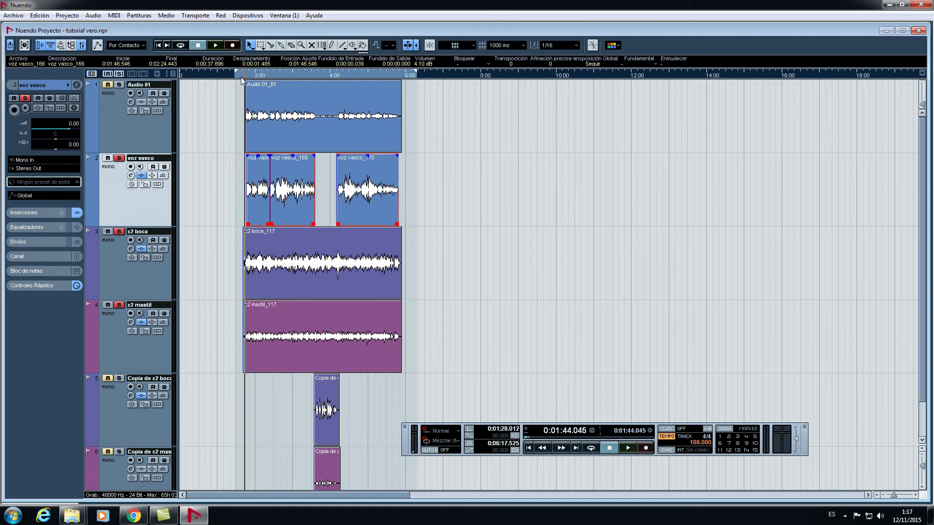
pyautogui.press('space')
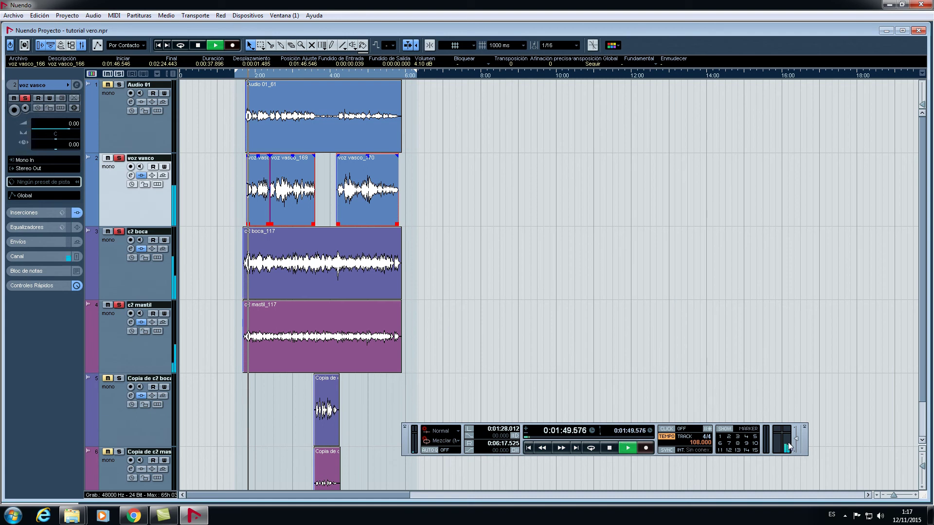
pyautogui.press('space')
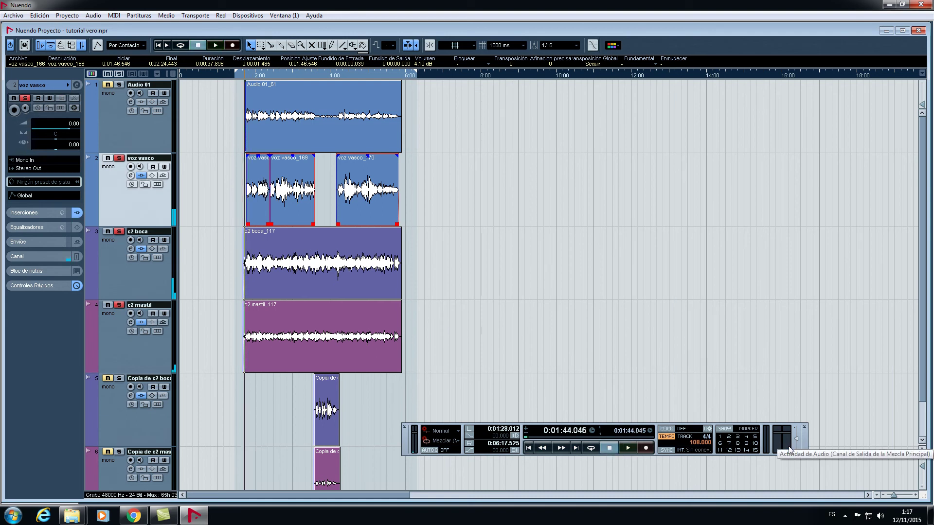
pyautogui.press('space')
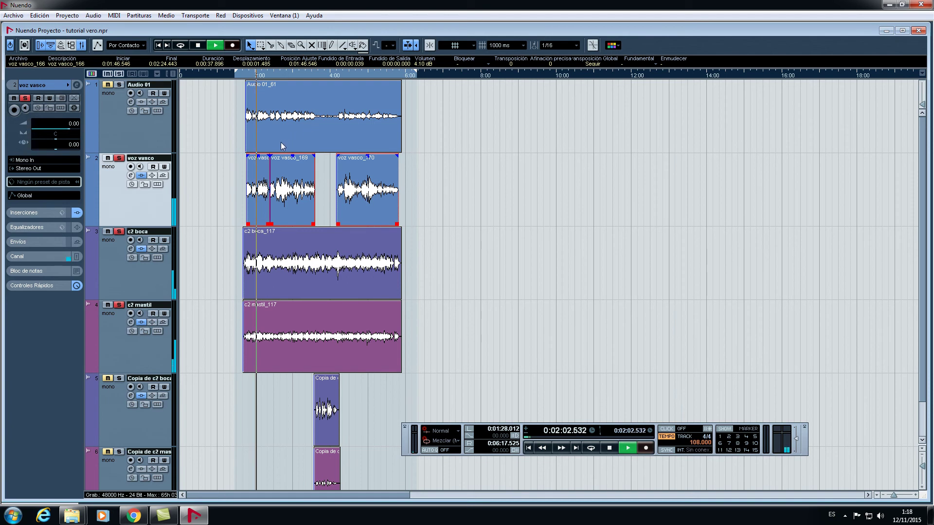
pyautogui.press('space')
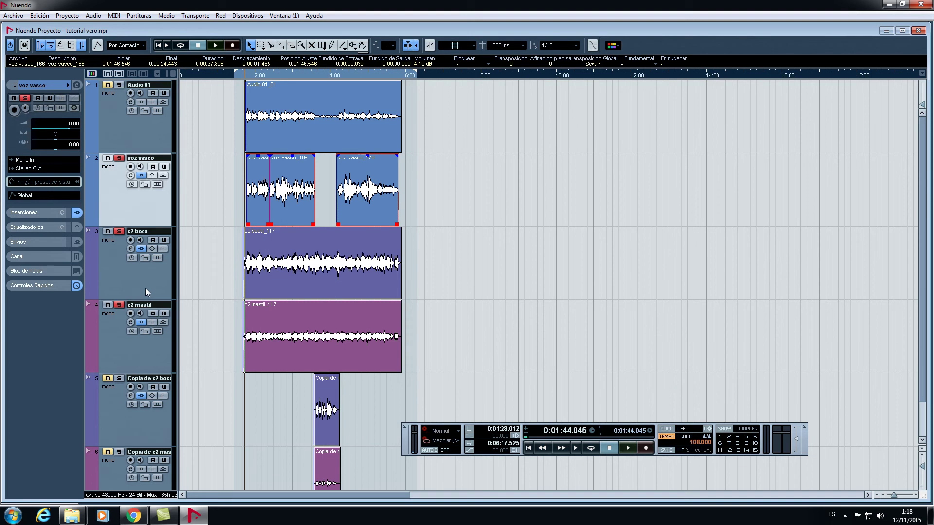
pyautogui.scroll(-2, 315, 254)
pyautogui.click(246, 74)
pyautogui.press('space')
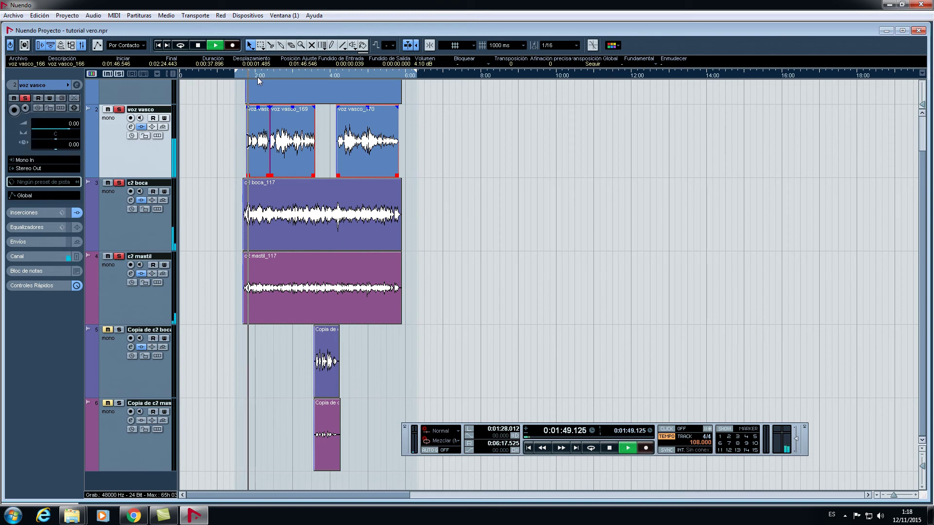
pyautogui.press('space')
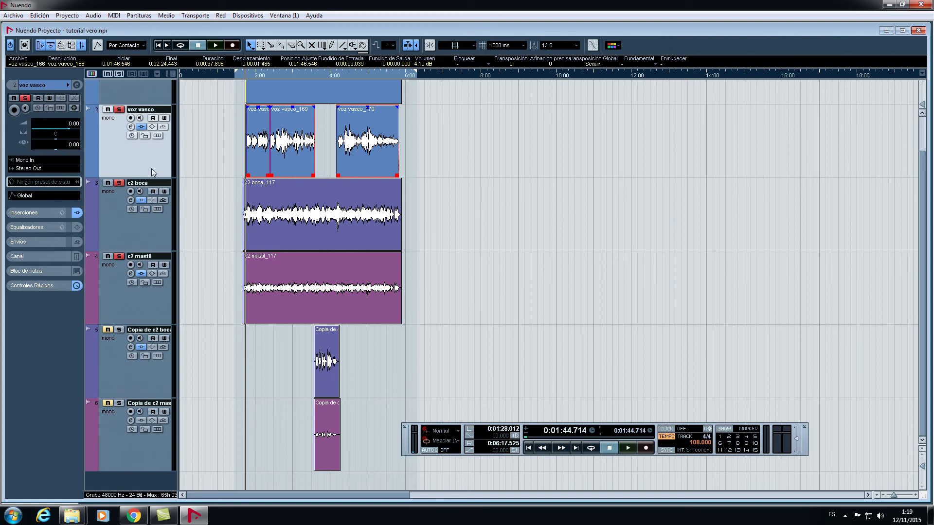
# Show the insert slots of voz vasco and examine its Q10 Stereo insert.
pyautogui.click(32, 214)
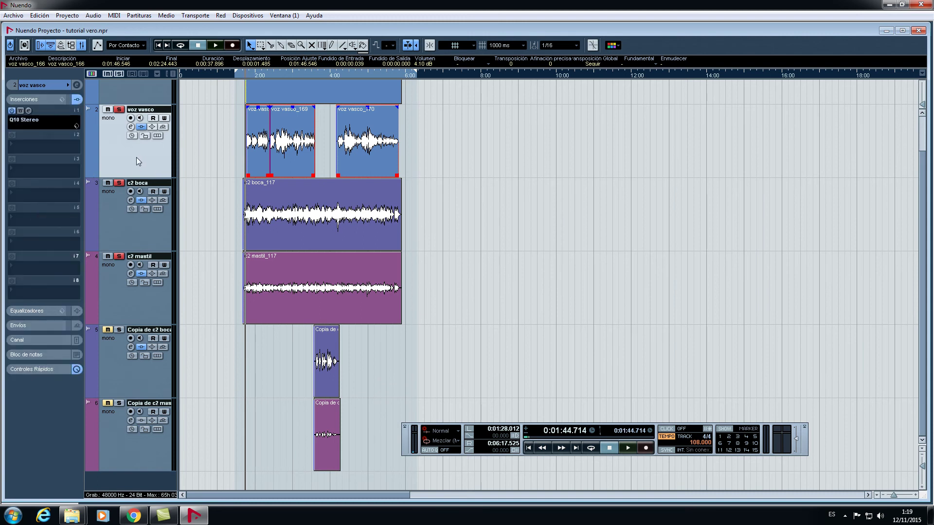
pyautogui.click(49, 98)
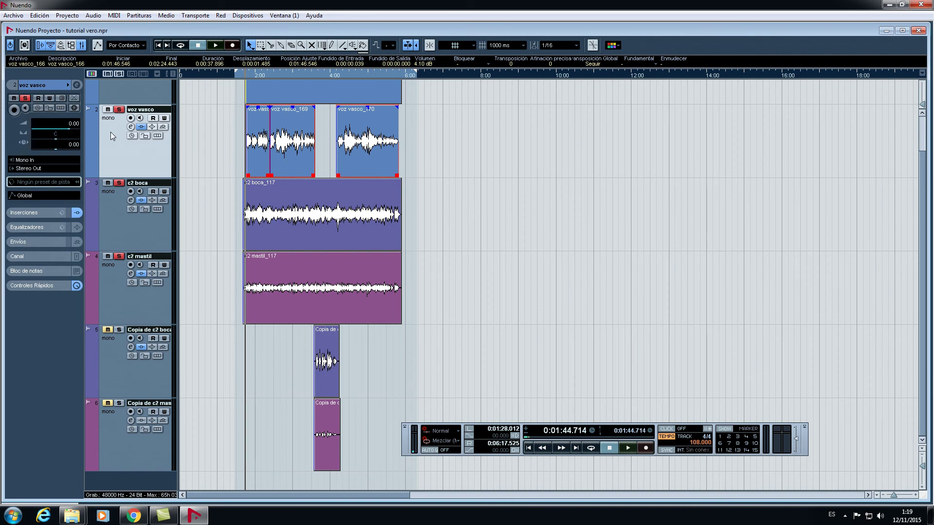
pyautogui.click(32, 214)
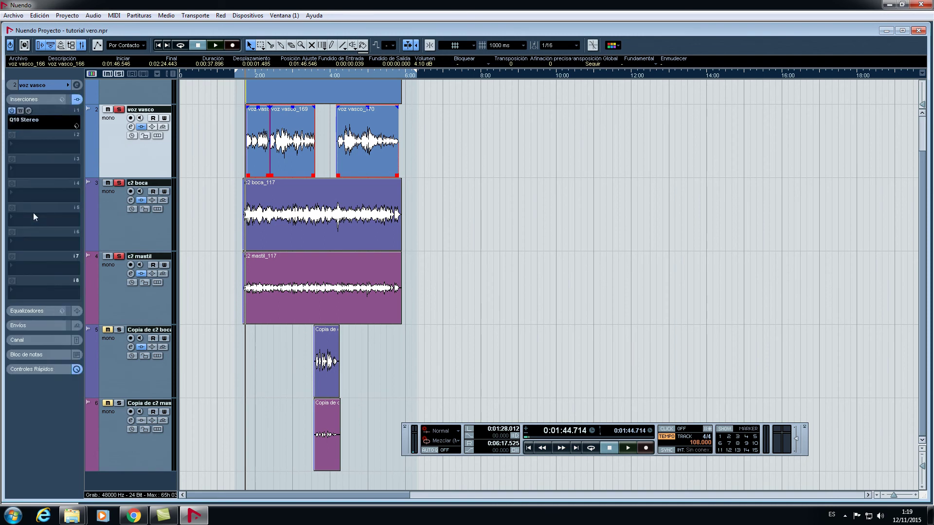
pyautogui.moveTo(29, 118)
# Add a stereo FX channel track with the TrueVerb Stereo reverb as its effect.
pyautogui.click(118, 451)
pyautogui.rightClick(113, 447)
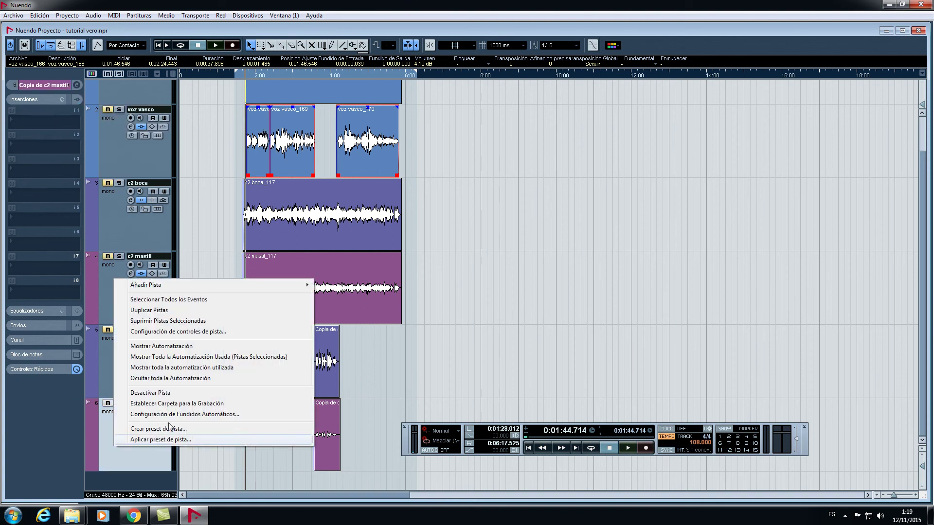
pyautogui.moveTo(167, 287)
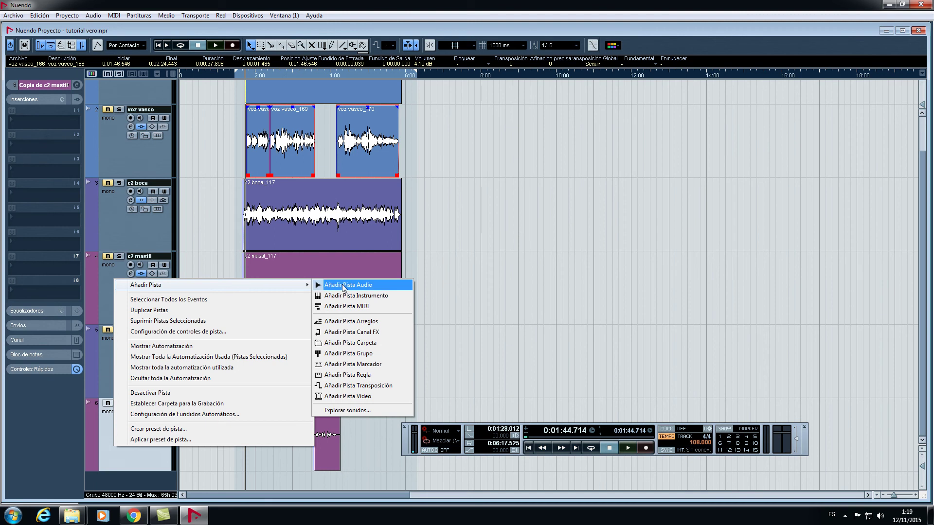
pyautogui.click(371, 333)
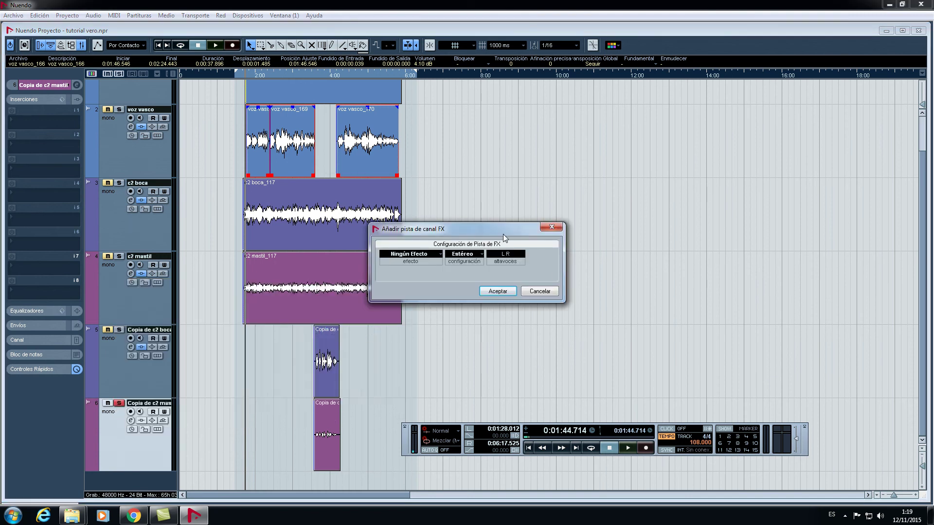
pyautogui.moveTo(490, 228); pyautogui.dragTo(485, 196)
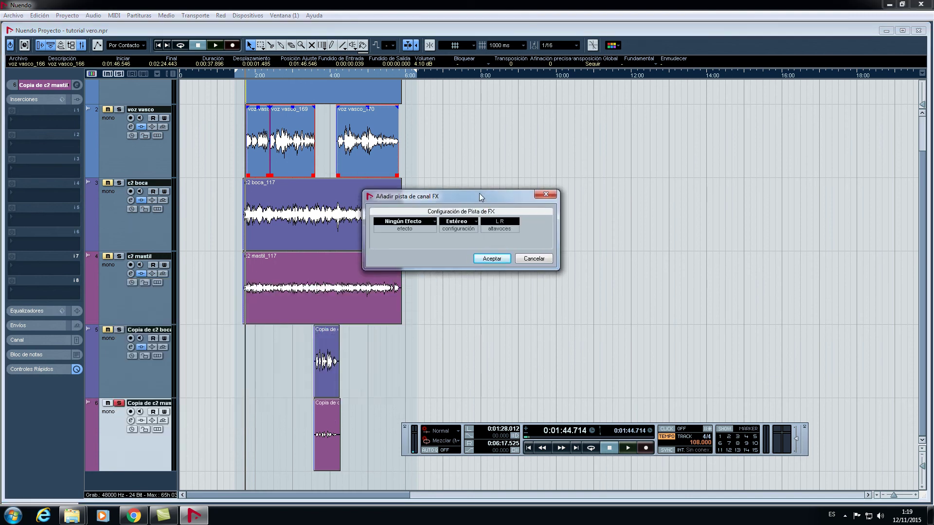
pyautogui.click(432, 225)
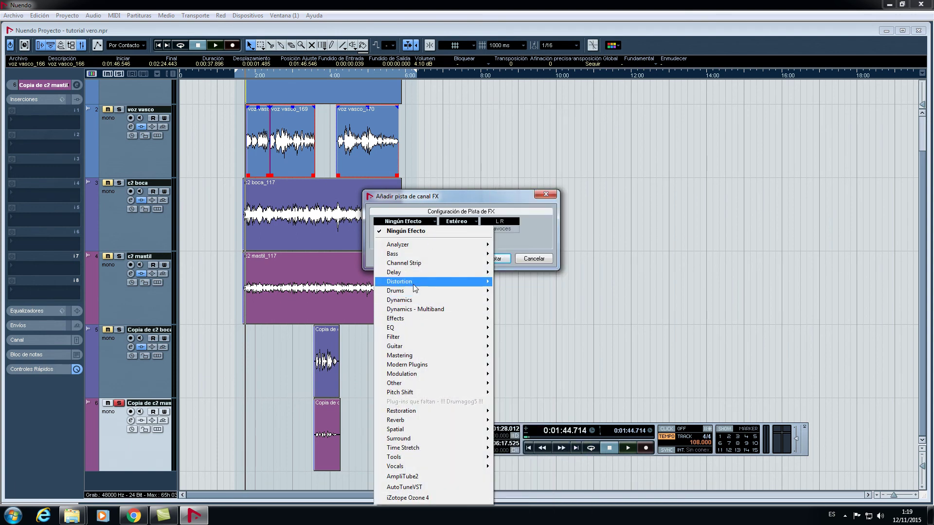
pyautogui.moveTo(422, 420)
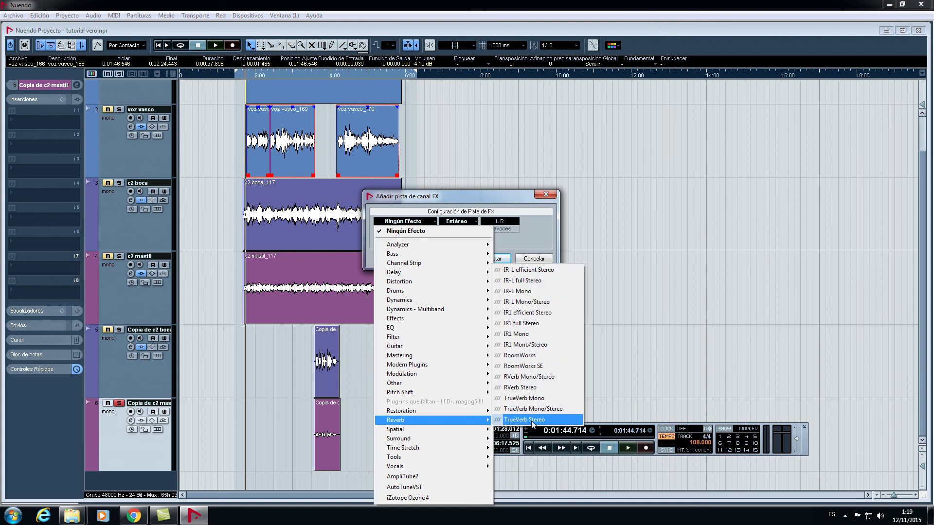
pyautogui.click(532, 421)
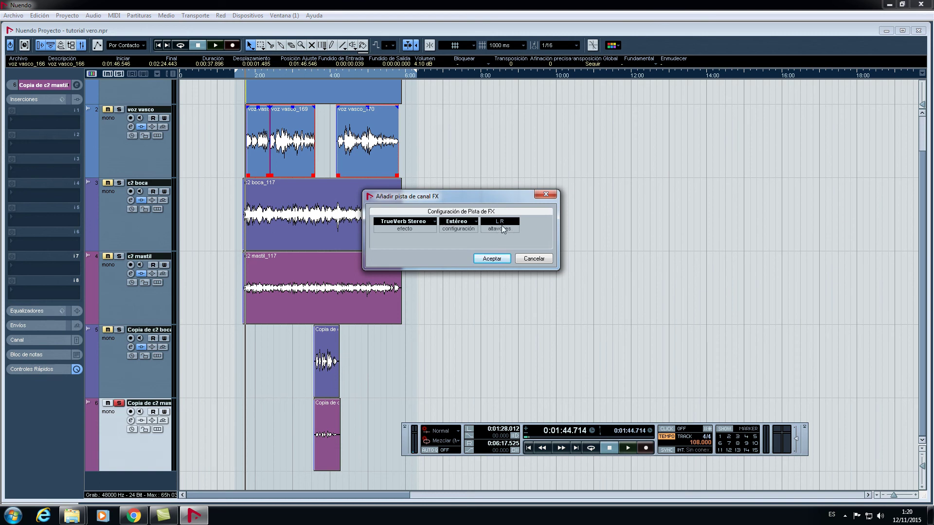
pyautogui.click(492, 258)
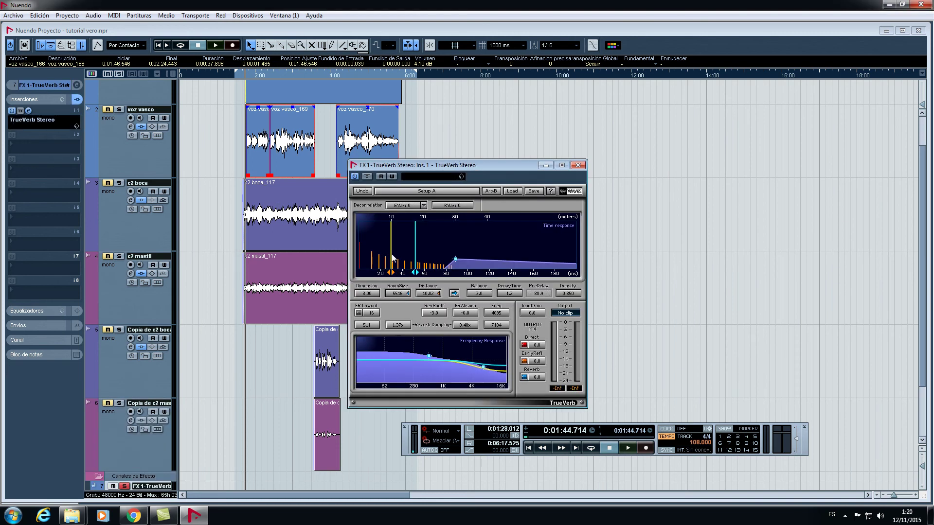
# Set TrueVerb's room size to 50, distance to 0.52, decay time to 2.4 and reverb damping to 1.01x and 0.88x.
pyautogui.moveTo(393, 258)
pyautogui.mouseDown()
pyautogui.moveTo(360, 258)
pyautogui.moveTo(379, 259)
pyautogui.mouseUp()
pyautogui.moveTo(483, 366)
pyautogui.mouseDown()
pyautogui.moveTo(484, 359)
pyautogui.moveTo(426, 360)
pyautogui.moveTo(484, 360)
pyautogui.mouseUp()
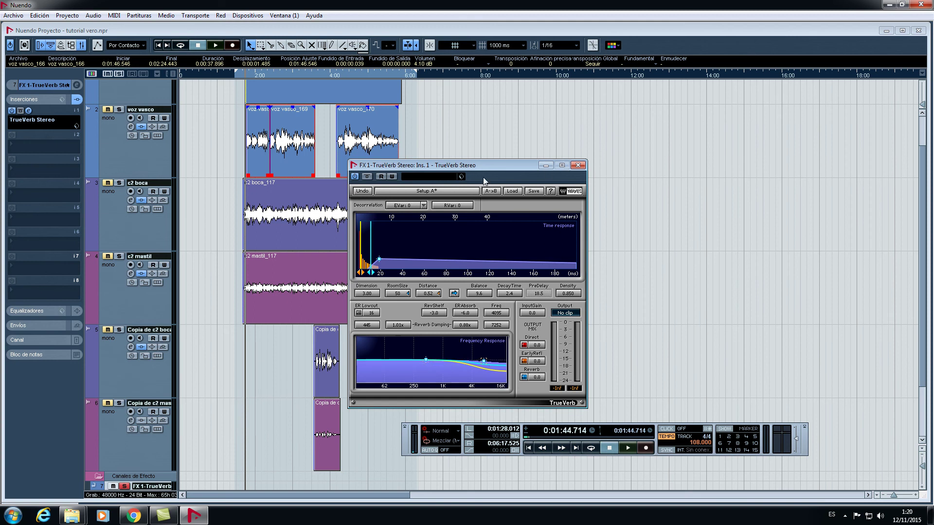
pyautogui.click(578, 165)
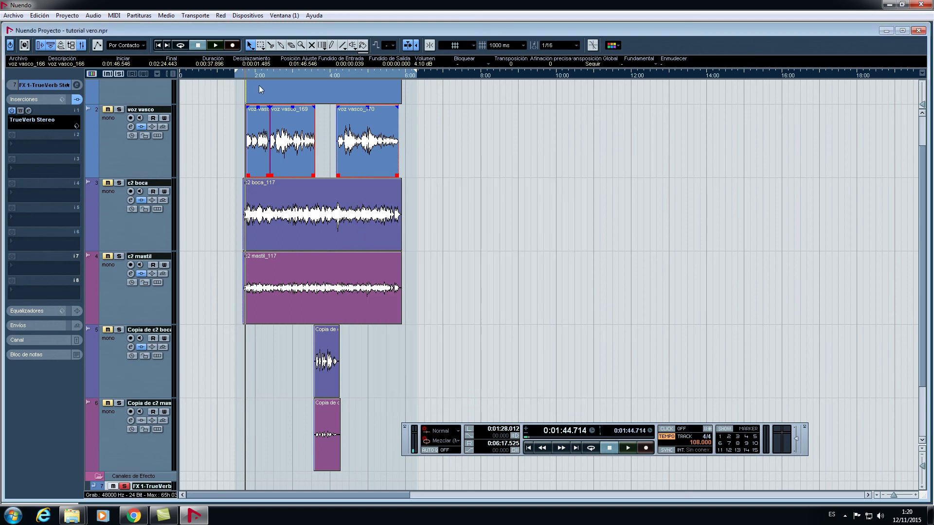
# Play the mix from about 1:50 and look over the audio tracks and the TrueVerb FX channel.
pyautogui.click(249, 73)
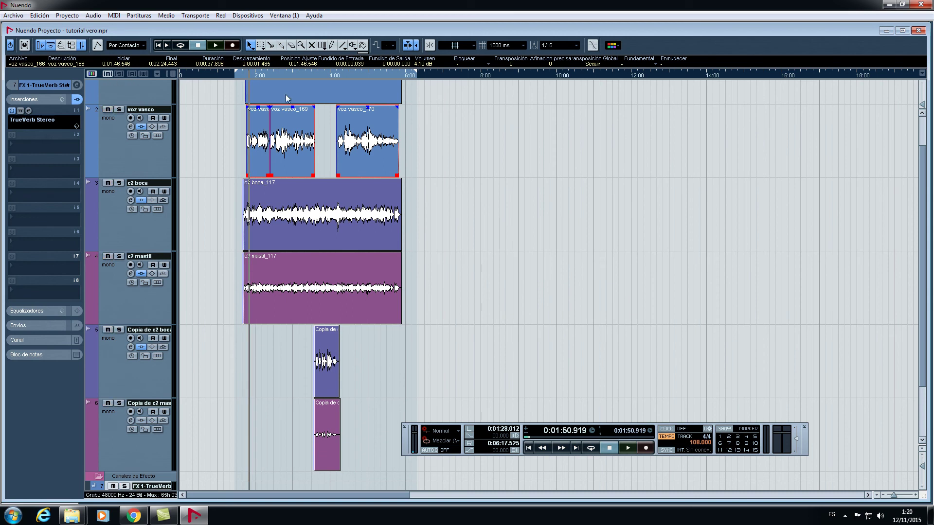
pyautogui.press('space')
pyautogui.scroll(-3, 295, 277)
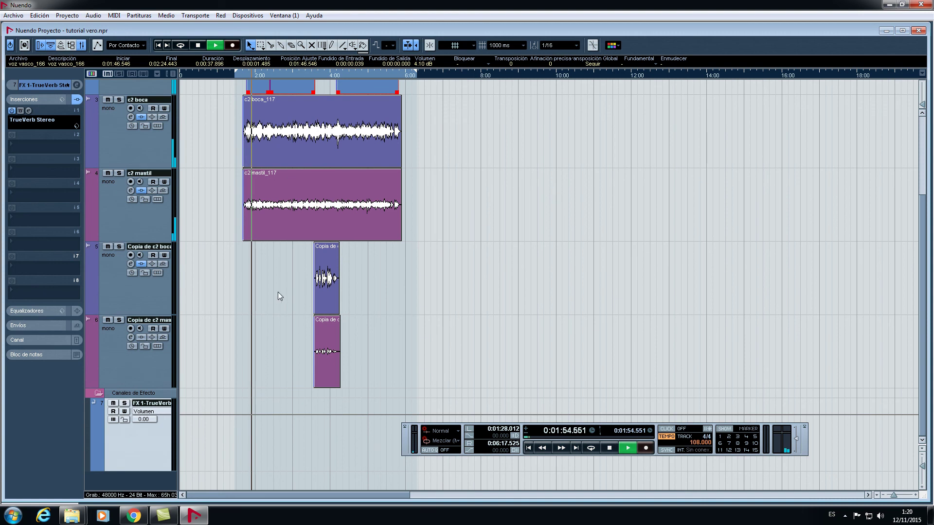
pyautogui.press('space')
pyautogui.scroll(5, 306, 204)
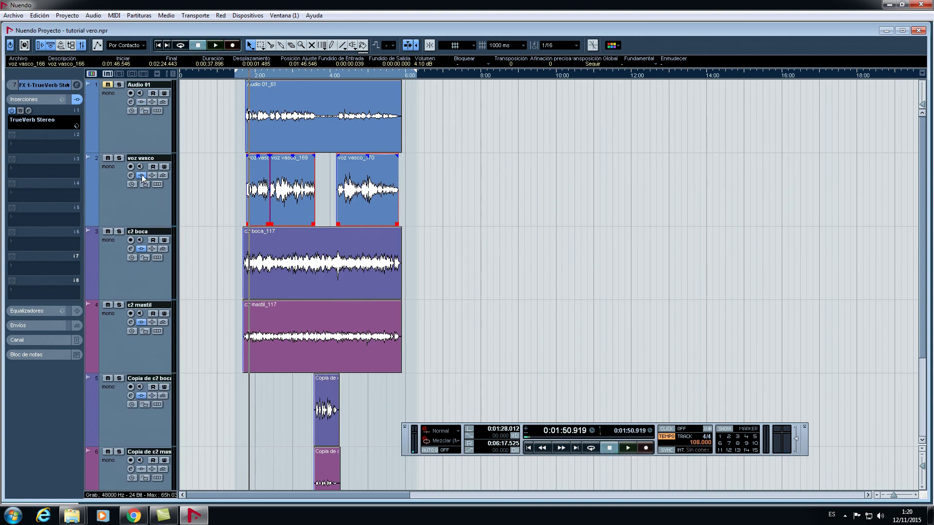
pyautogui.scroll(-3, 137, 263)
pyautogui.scroll(3, 141, 287)
pyautogui.scroll(-3, 147, 205)
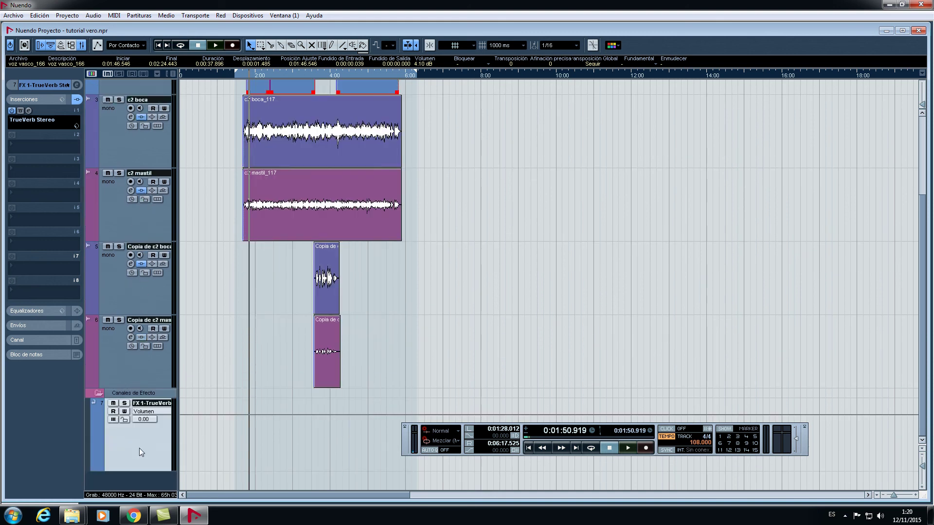
pyautogui.scroll(3, 139, 448)
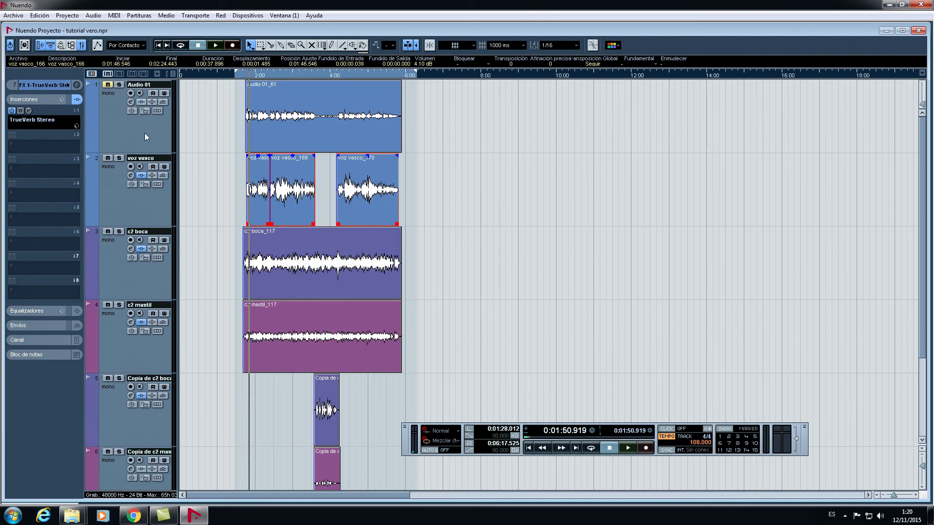
# Route voz vasco's first send to FX 1-TrueVerb Stereo, activate it and set its send level to 0.82.
pyautogui.click(130, 204)
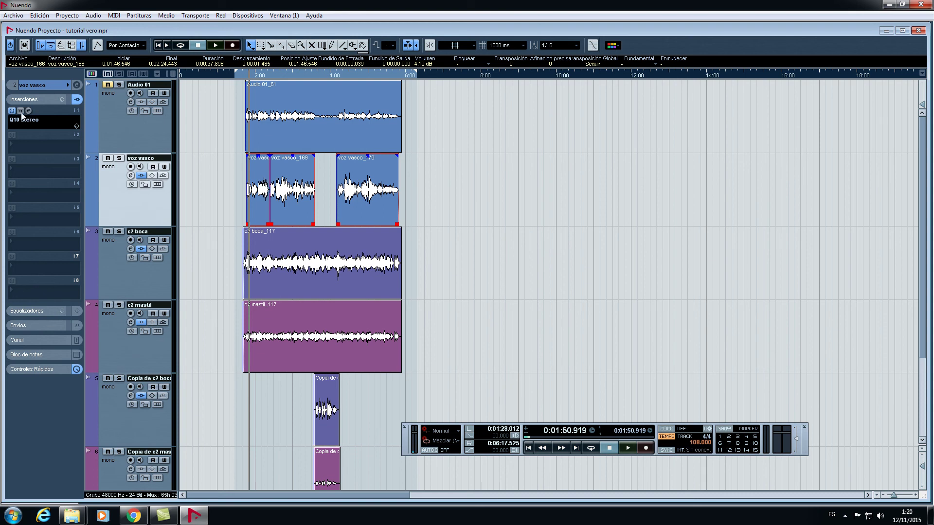
pyautogui.click(19, 327)
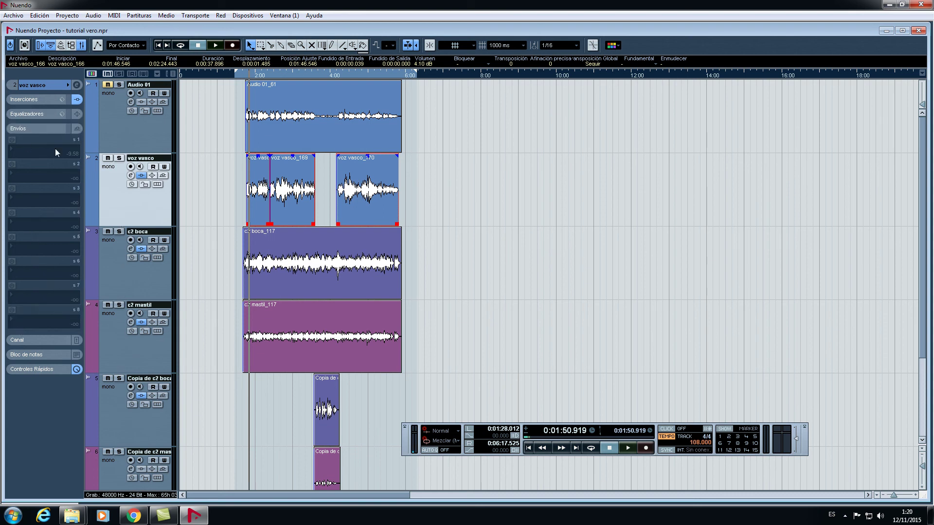
pyautogui.click(27, 153)
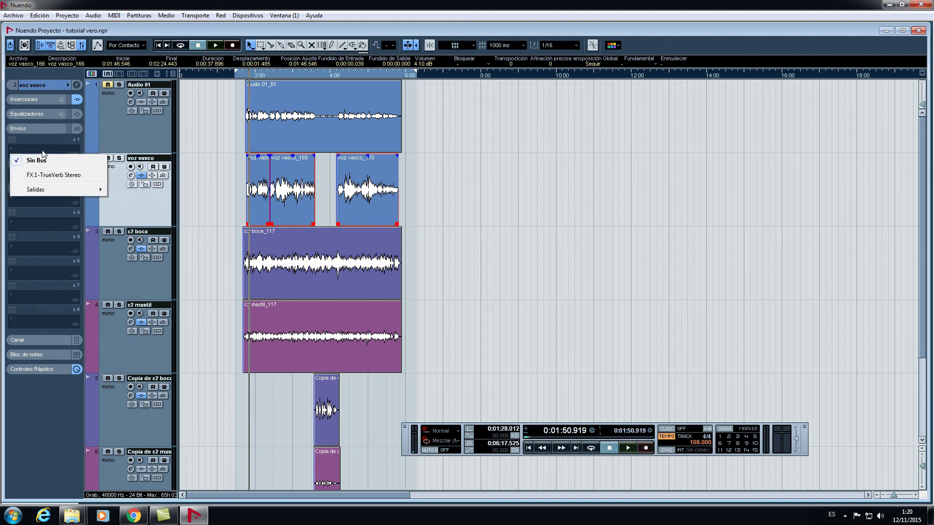
pyautogui.click(39, 176)
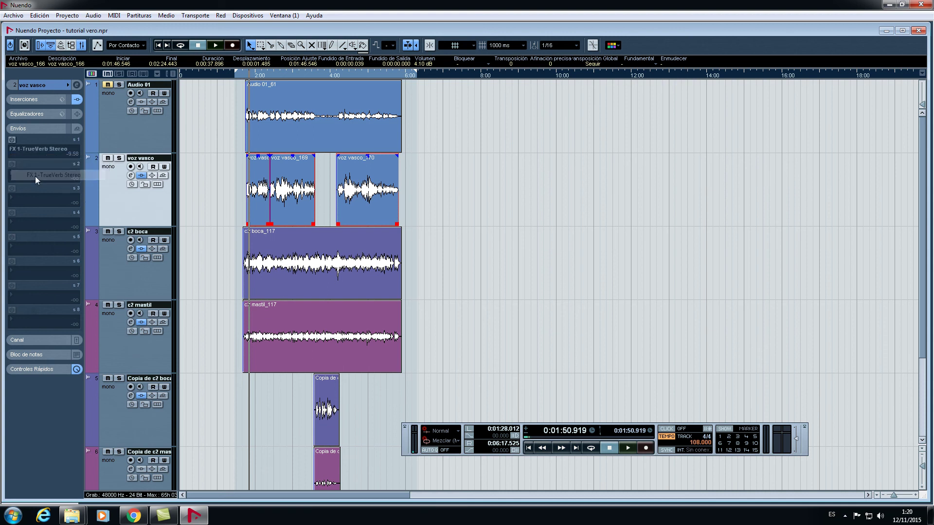
pyautogui.click(11, 139)
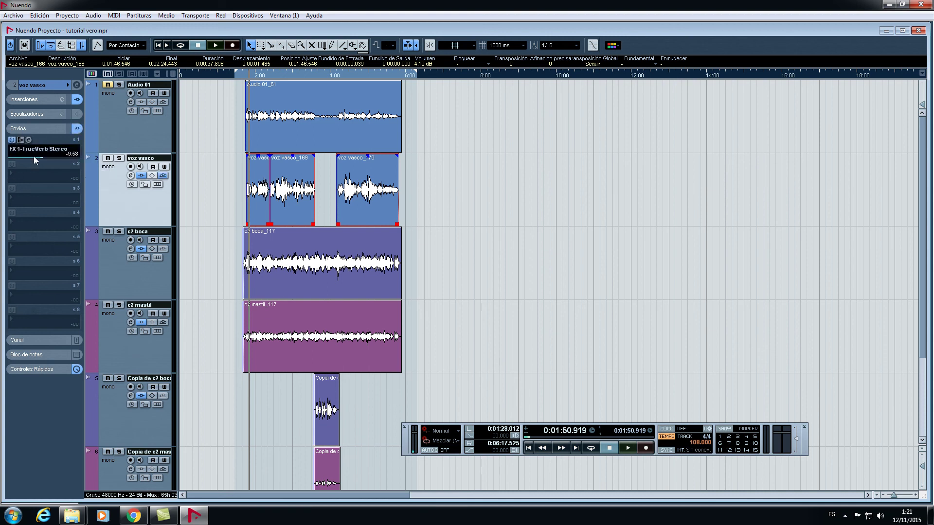
pyautogui.moveTo(42, 158); pyautogui.dragTo(50, 159)
# Solo voz vasco and play it from about 1:50 to audition its reverb send.
pyautogui.press('space')
pyautogui.click(119, 158)
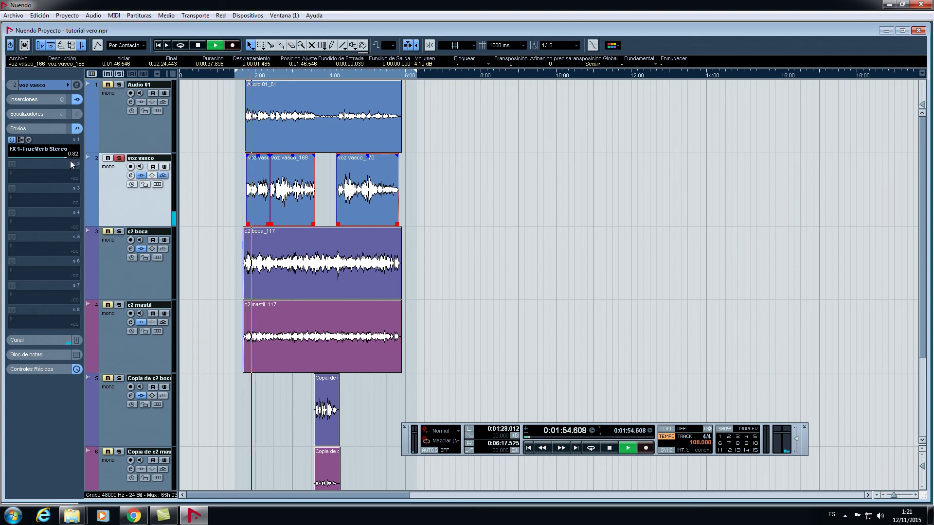
pyautogui.press('space')
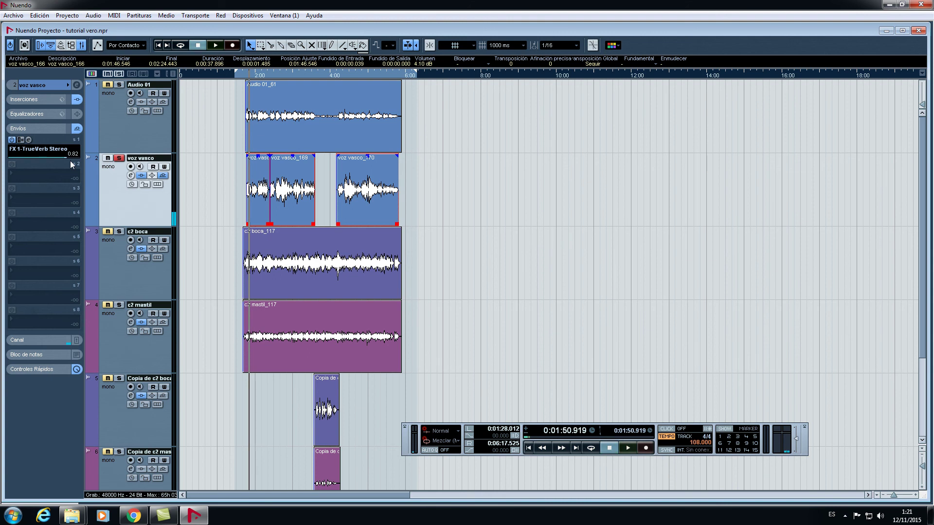
# While soloed voz vasco plays, set the FX channel's TrueVerb to room size 160, balance 10.4 and decay time 2.6.
pyautogui.press('space')
pyautogui.scroll(-3, 136, 292)
pyautogui.click(139, 446)
pyautogui.click(28, 111)
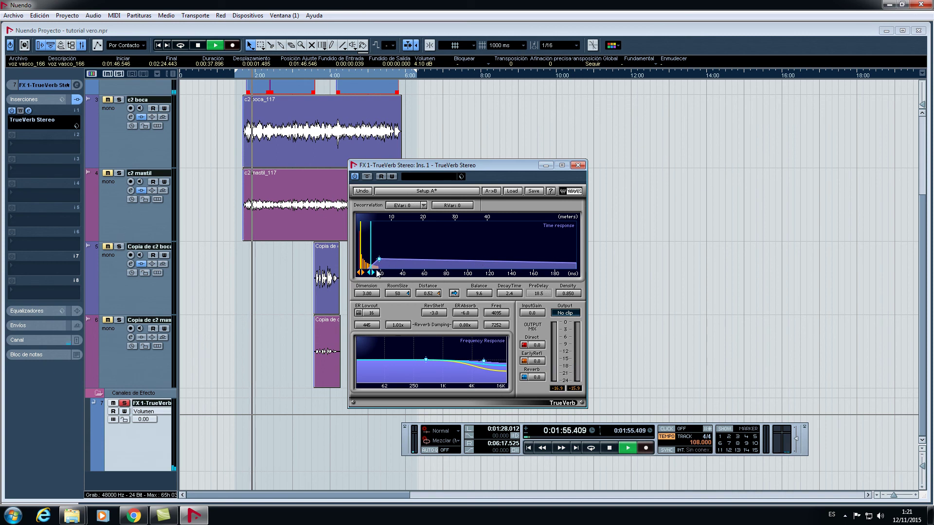
pyautogui.moveTo(371, 272)
pyautogui.mouseDown()
pyautogui.moveTo(446, 273)
pyautogui.moveTo(371, 272)
pyautogui.moveTo(380, 256)
pyautogui.moveTo(374, 272)
pyautogui.moveTo(388, 263)
pyautogui.mouseUp()
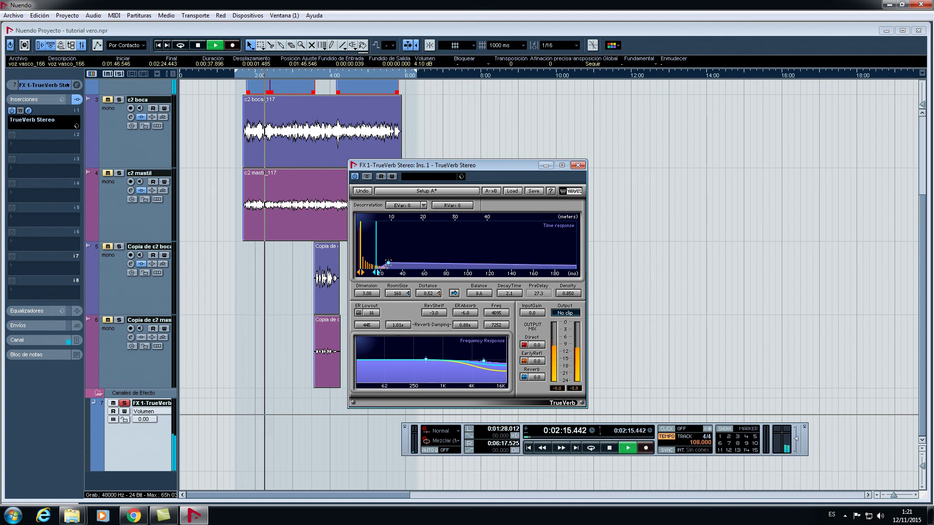
pyautogui.moveTo(389, 262); pyautogui.dragTo(389, 261)
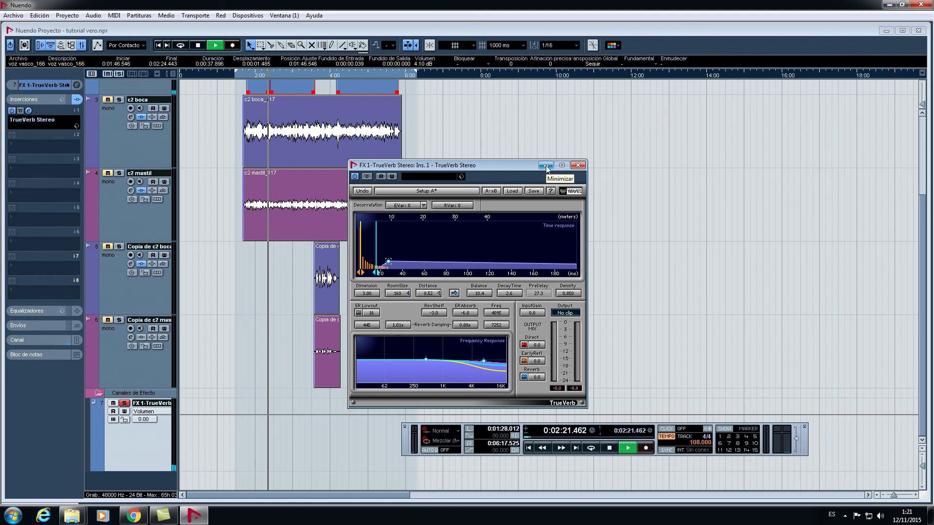
pyautogui.press('space')
pyautogui.click(578, 165)
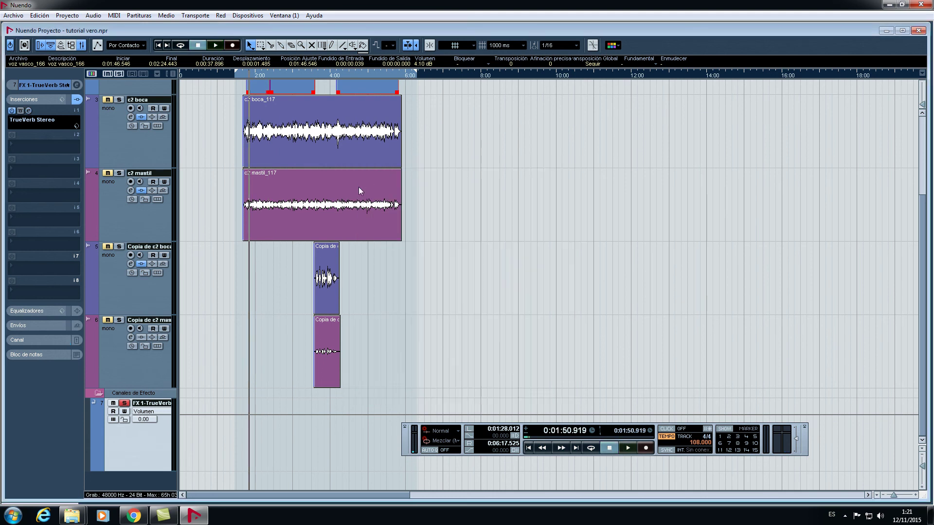
# Turn off the solo on voz vasco.
pyautogui.scroll(3, 358, 190)
pyautogui.click(119, 159)
pyautogui.scroll(-3, 200, 214)
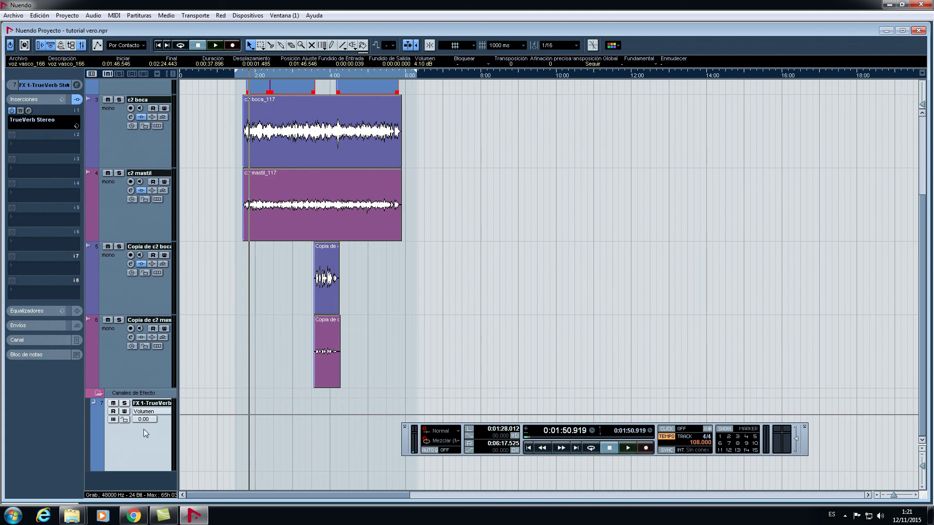
pyautogui.scroll(3, 155, 207)
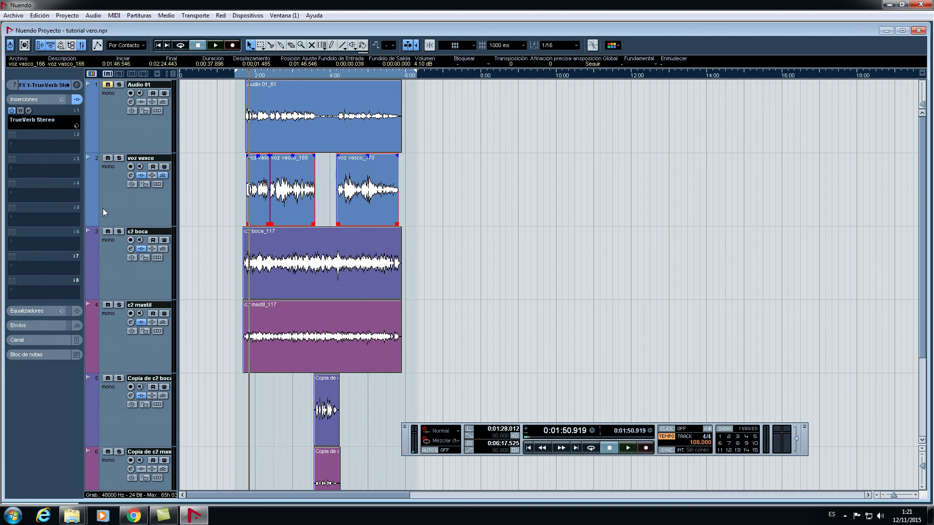
# Solo c2 boca and play it from about 1:50, briefly adding voz vasco to the solo for comparison.
pyautogui.click(118, 232)
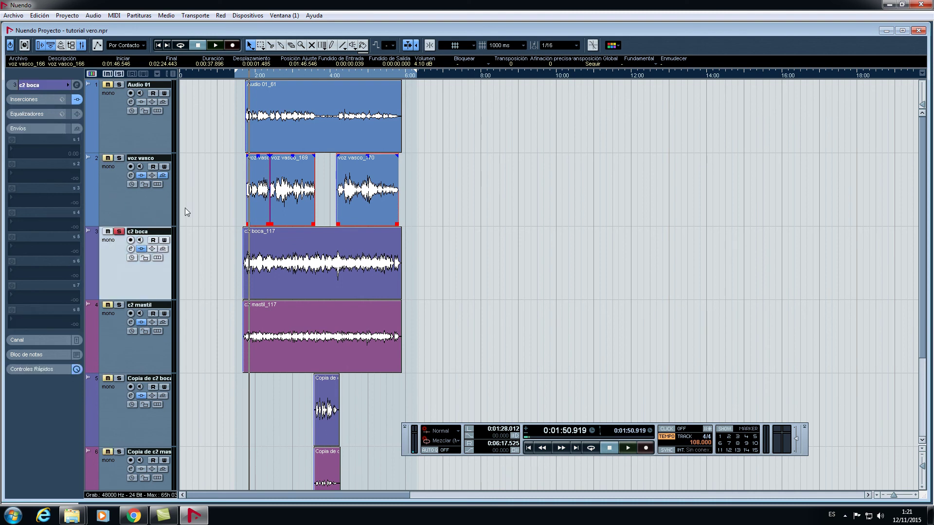
pyautogui.press('space')
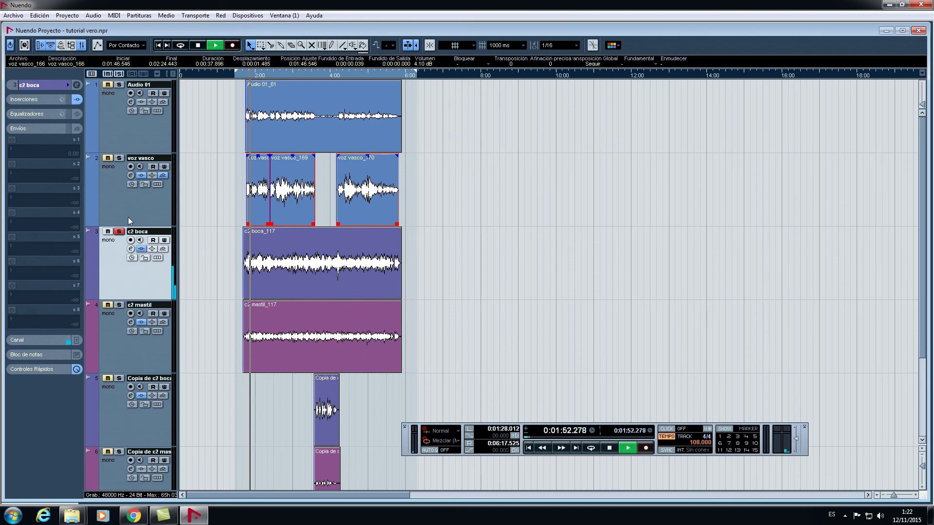
pyautogui.click(119, 158)
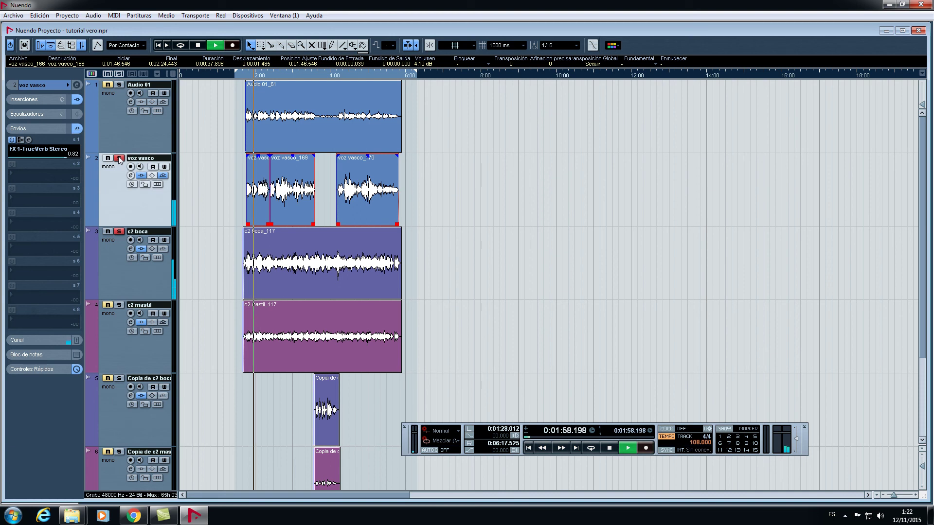
pyautogui.click(118, 158)
pyautogui.press('space')
# Route c2 boca's first send to FX 1-TrueVerb Stereo with a send level of 0.00.
pyautogui.click(103, 273)
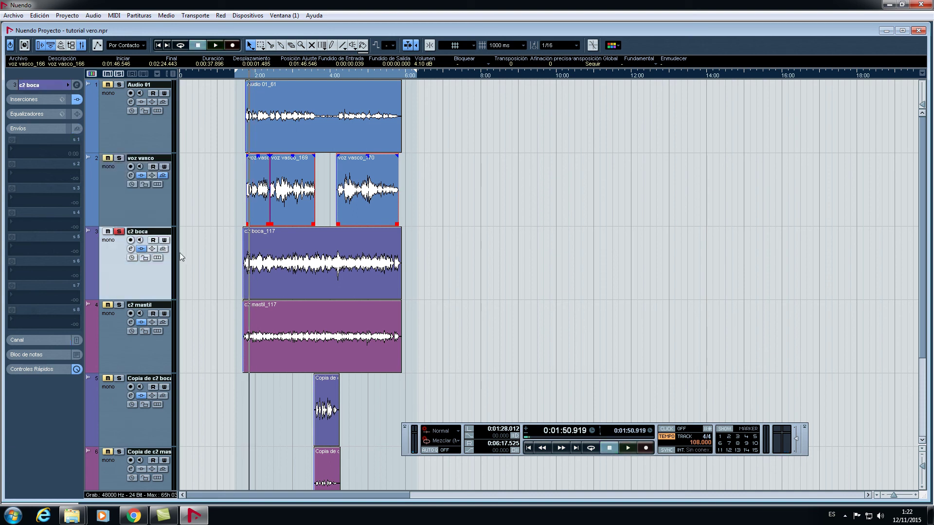
pyautogui.click(25, 100)
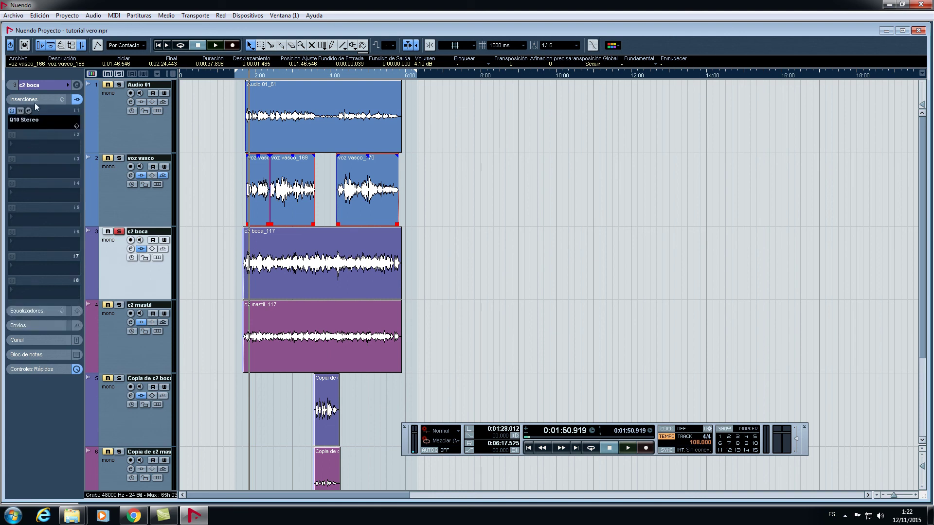
pyautogui.click(25, 100)
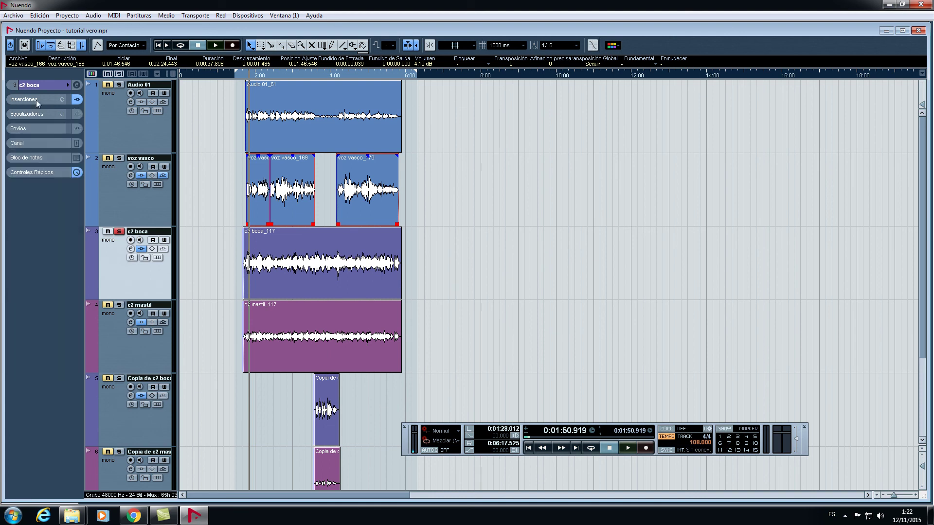
pyautogui.click(27, 127)
pyautogui.click(34, 151)
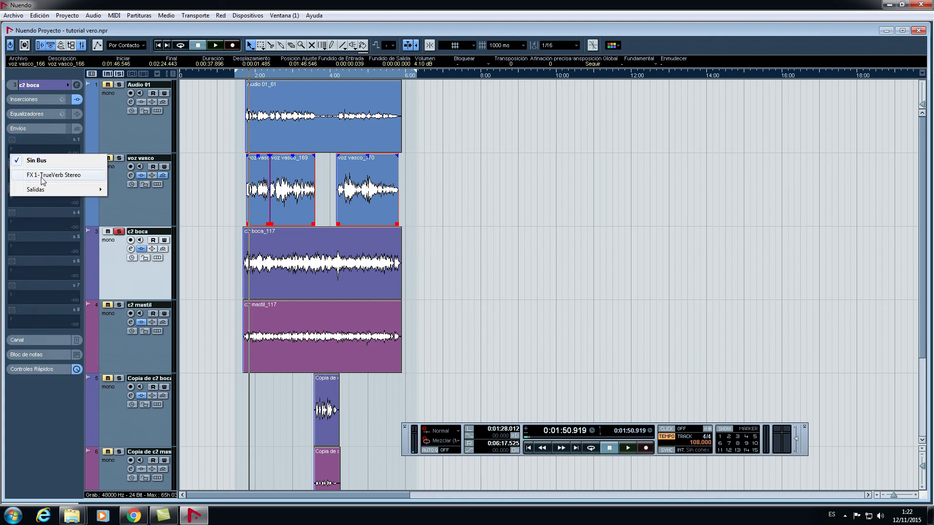
pyautogui.click(42, 176)
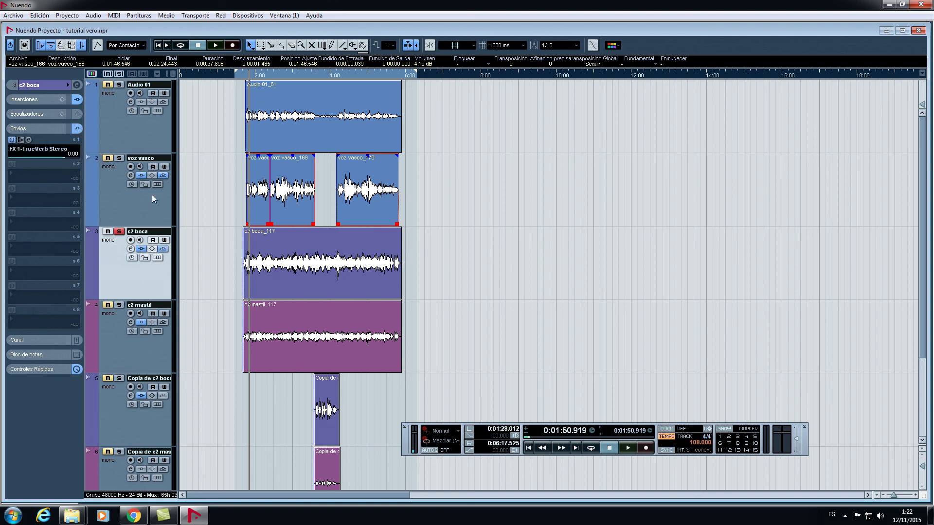
# Play the soloed c2 boca from about 1:50 to audition its reverb send.
pyautogui.press('space')
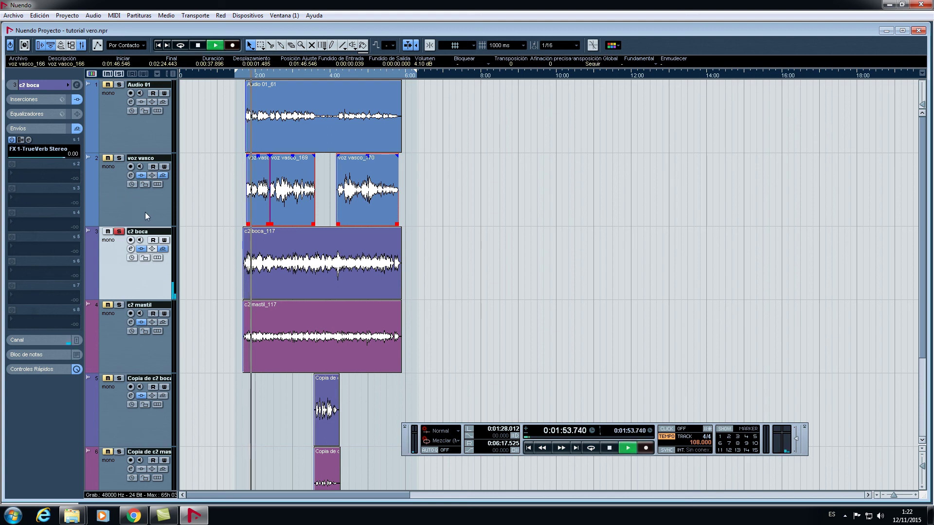
pyautogui.press('space')
pyautogui.press('space')
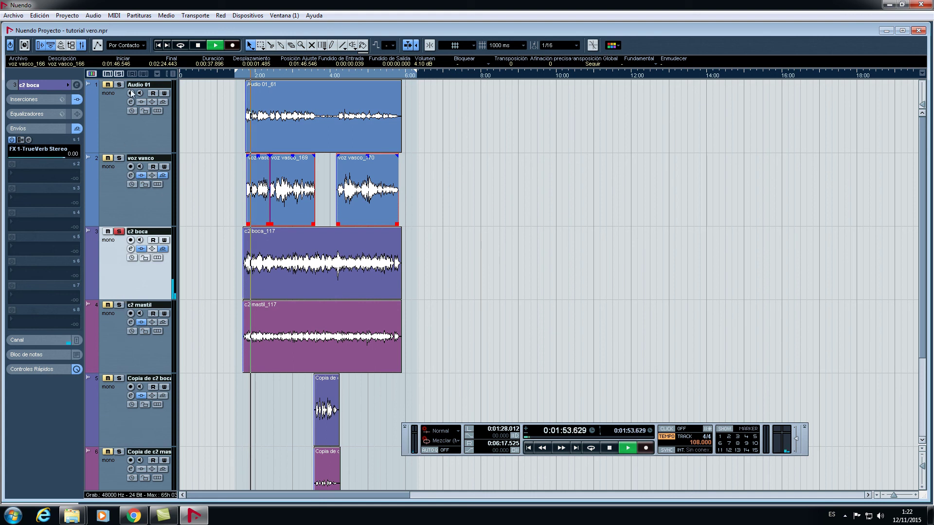
# Clear all track solos to audition the full mix with reverb, and minimize the program window.
pyautogui.click(119, 74)
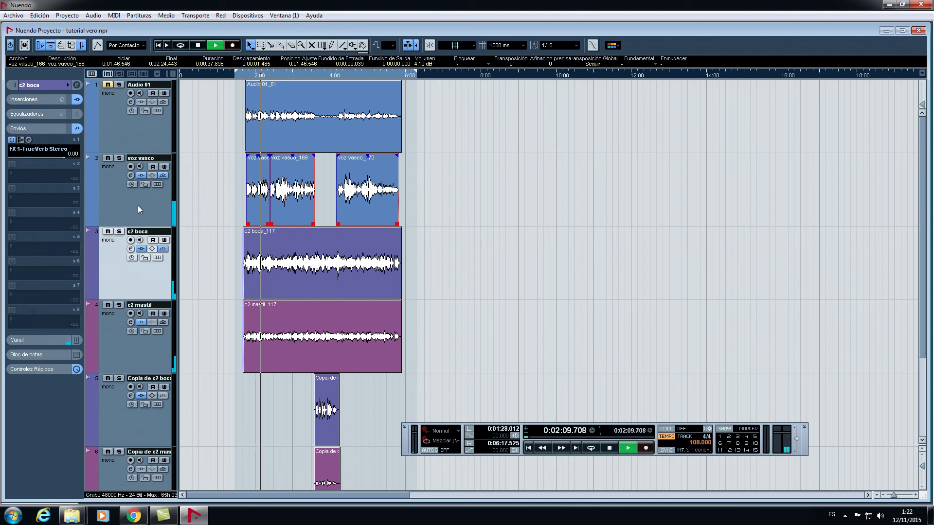
pyautogui.press('space')
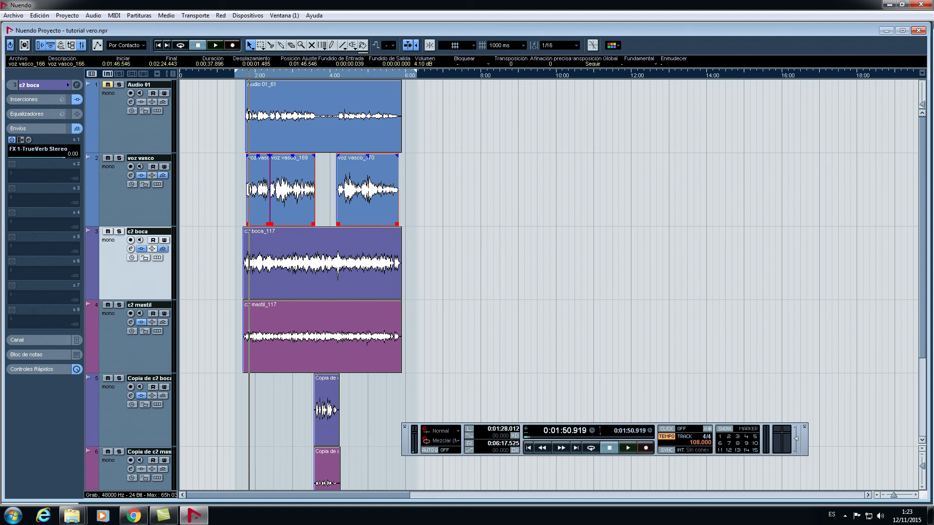
pyautogui.click(889, 4)
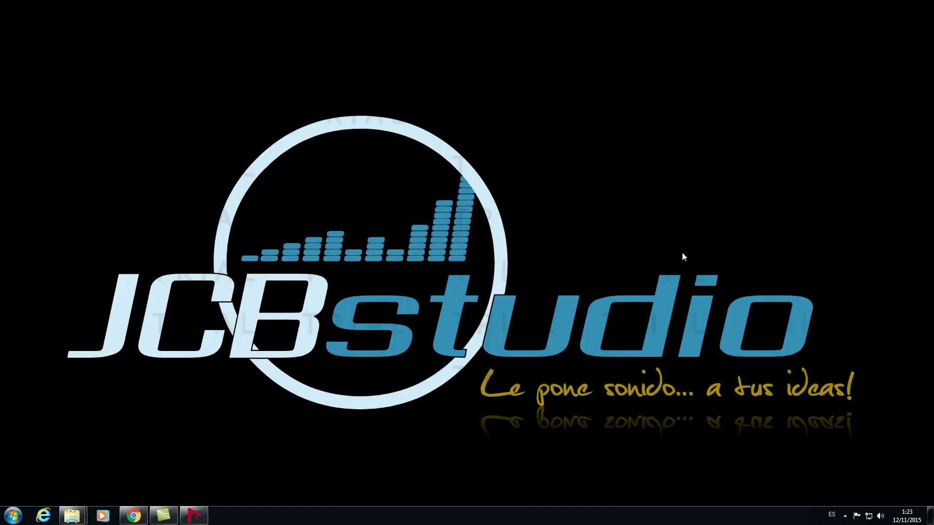